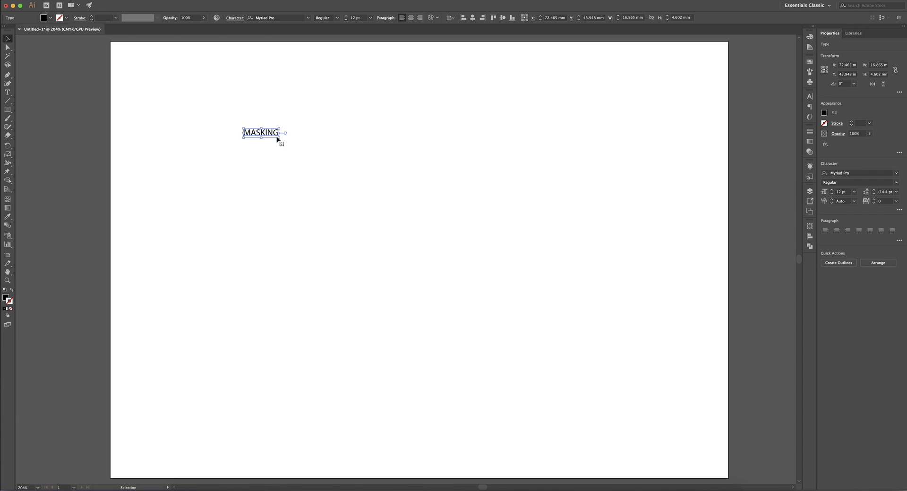
# Enlarge the MASKING text to about 157 pt in Arial Black near the top of the artboard and duplicate it directly below
pyautogui.moveTo(279, 137); pyautogui.dragTo(529, 233)
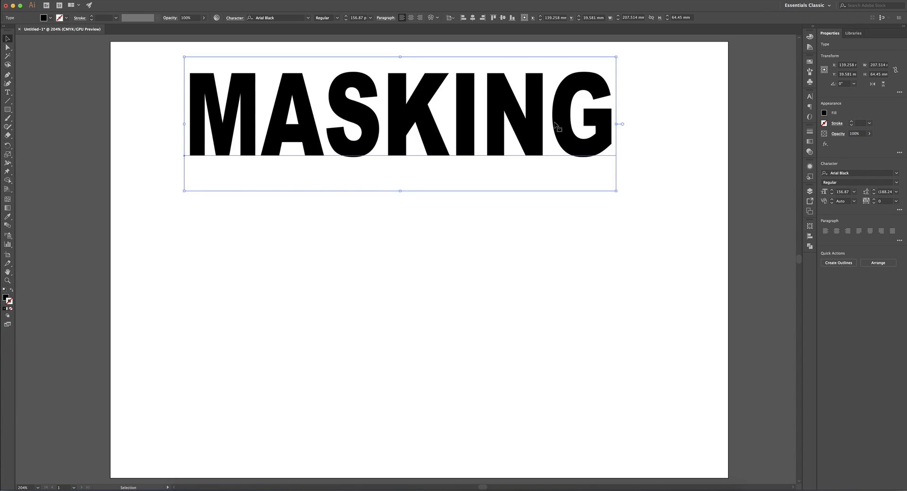
pyautogui.moveTo(560, 124); pyautogui.dragTo(579, 119)
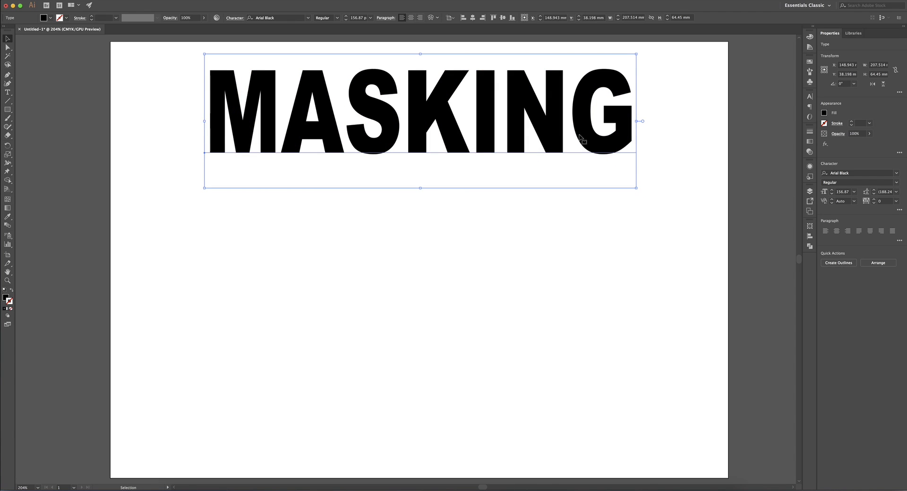
pyautogui.moveTo(586, 133); pyautogui.dragTo(583, 121)
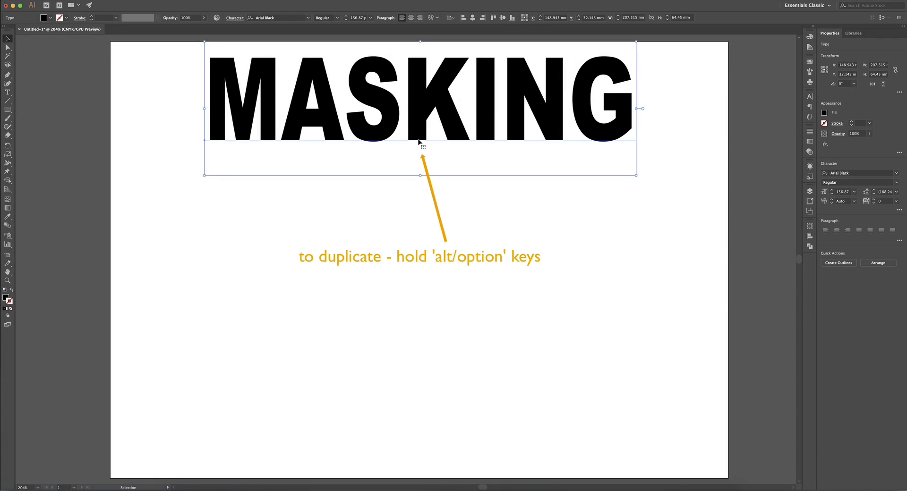
pyautogui.moveTo(419, 141); pyautogui.dragTo(423, 278)
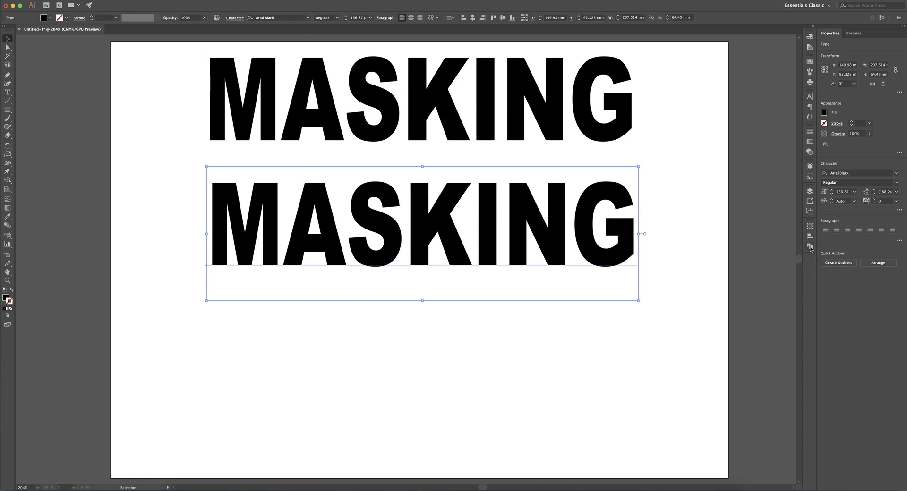
# Convert the lower MASKING copy into a compound shape with Pathfinder and adjust its position slightly below the original
pyautogui.click(811, 248)
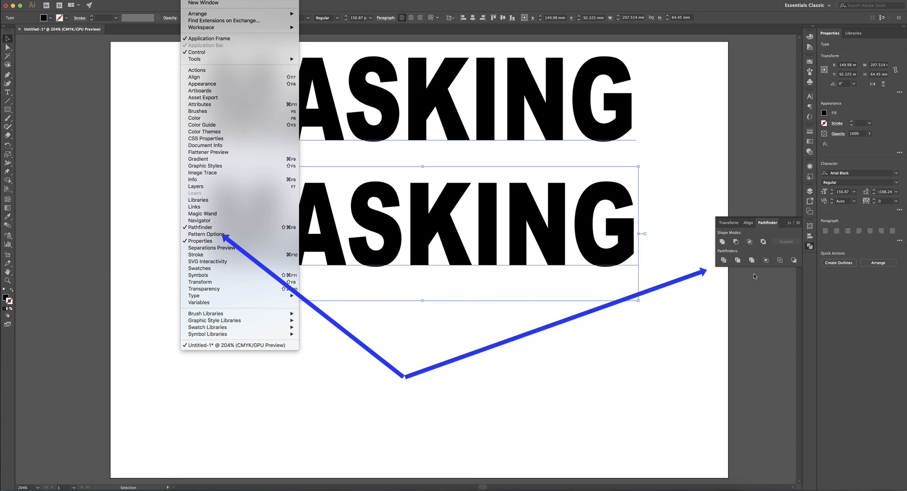
pyautogui.click(722, 246)
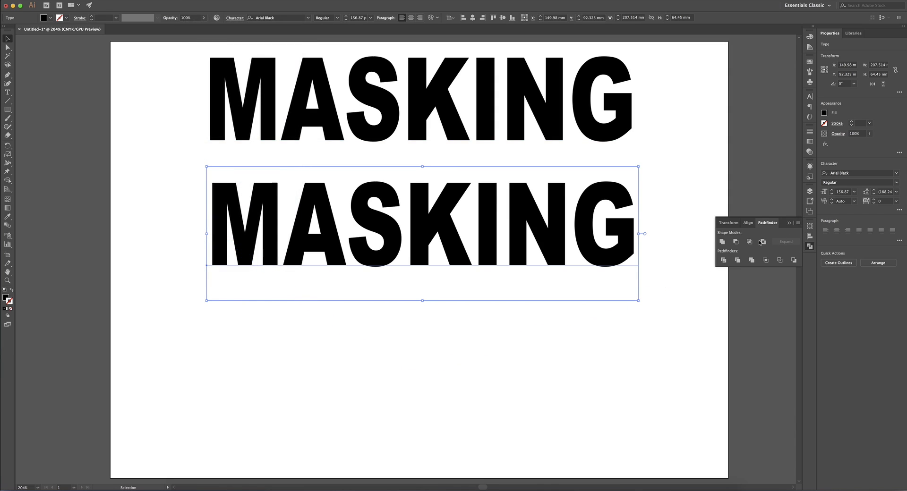
pyautogui.moveTo(585, 232); pyautogui.dragTo(583, 230)
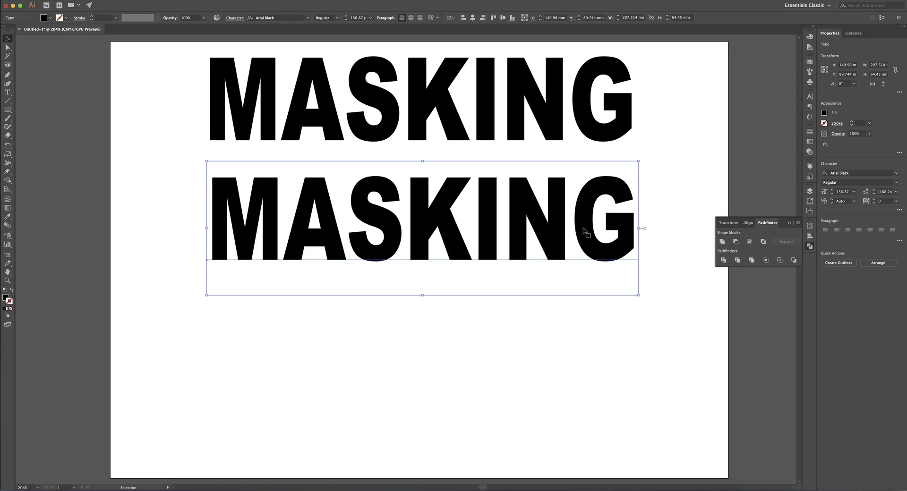
pyautogui.click(799, 223)
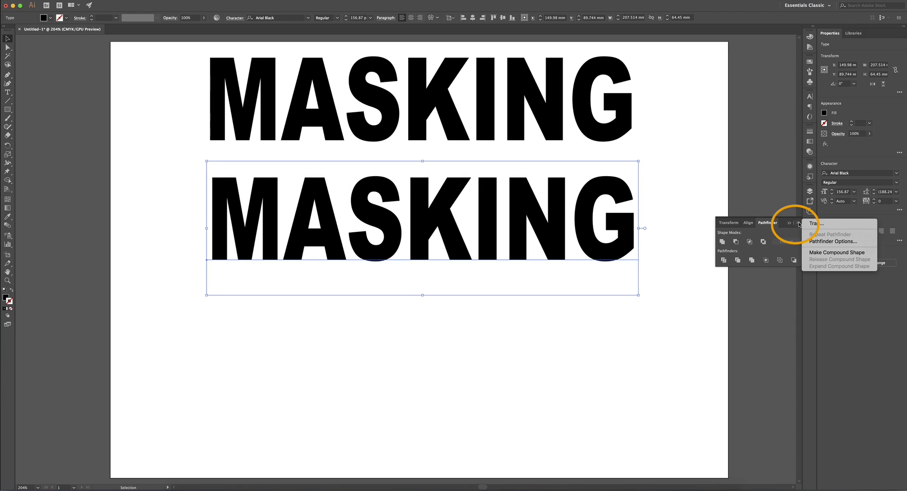
pyautogui.click(819, 253)
pyautogui.moveTo(390, 227); pyautogui.dragTo(385, 227)
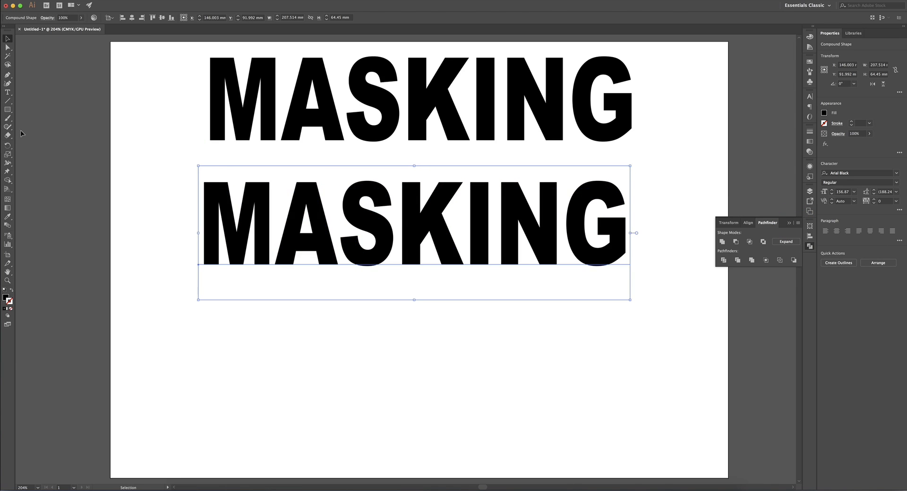
pyautogui.click(809, 190)
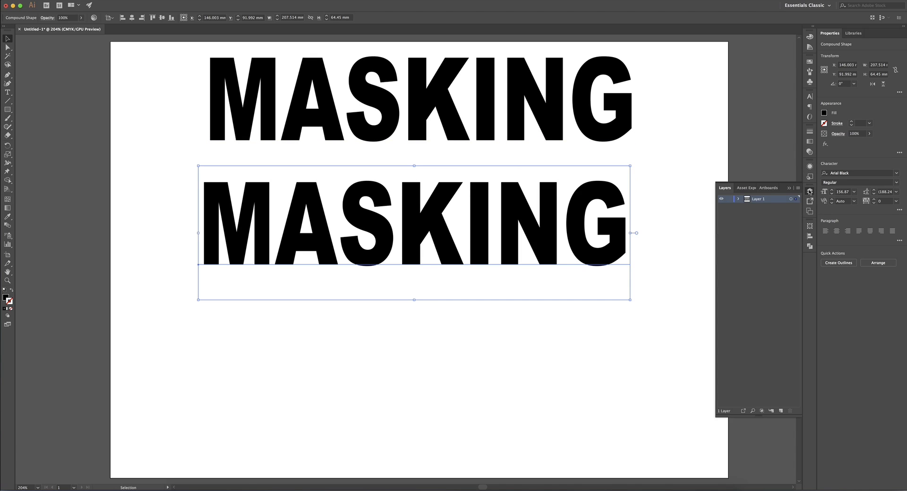
pyautogui.click(723, 199)
pyautogui.click(723, 199)
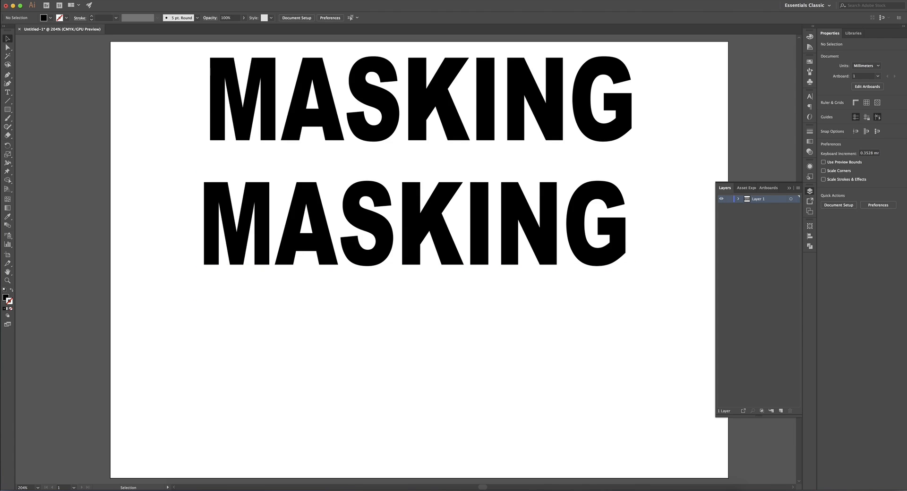
# Draw a rectangle about 235 × 68 mm covering the lower MASKING text and fill it with a white-to-black linear gradient
pyautogui.click(8, 109)
pyautogui.moveTo(167, 159); pyautogui.dragTo(654, 300)
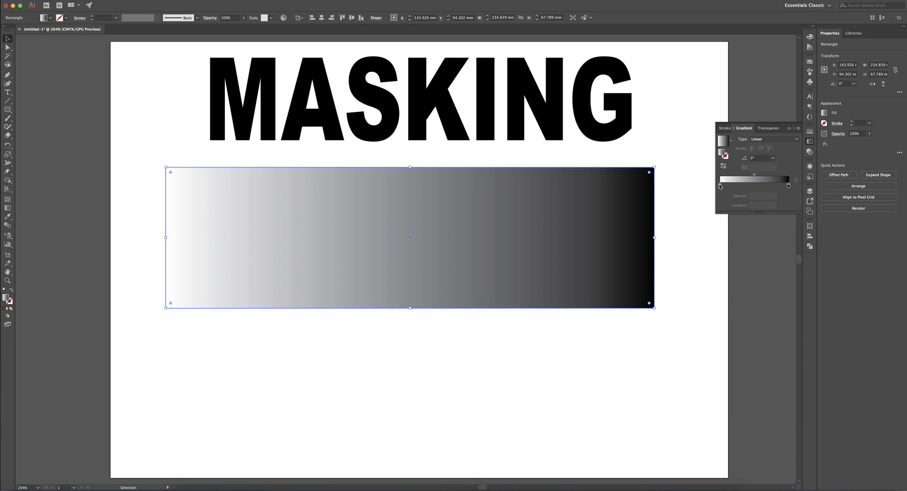
# Recolour the rectangle's gradient in CMYK, setting the white stop to blue with C 96 and the black stop to red with M 100, Y 63.92
pyautogui.doubleClick(720, 184)
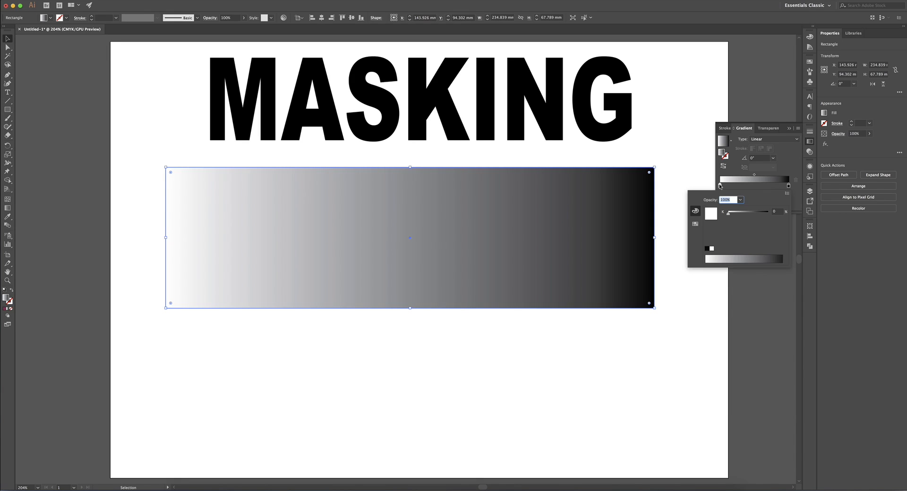
pyautogui.click(786, 193)
pyautogui.click(800, 219)
pyautogui.moveTo(729, 215); pyautogui.dragTo(768, 213)
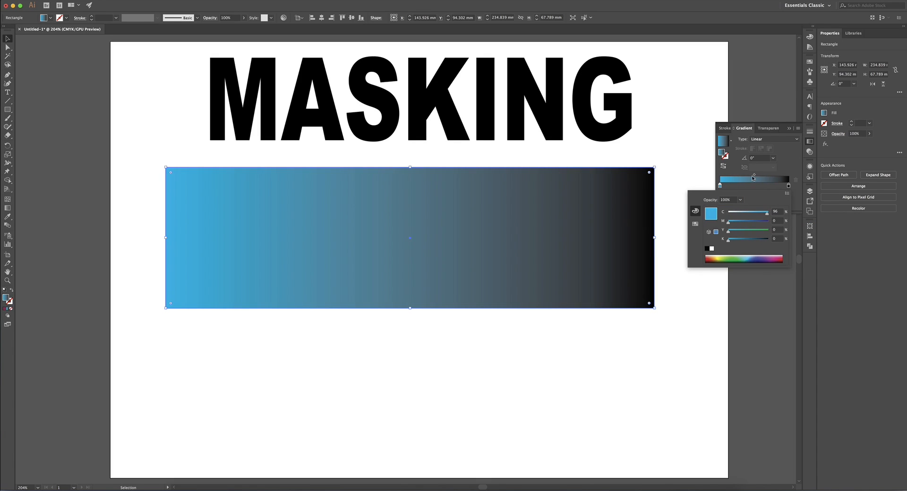
pyautogui.doubleClick(789, 186)
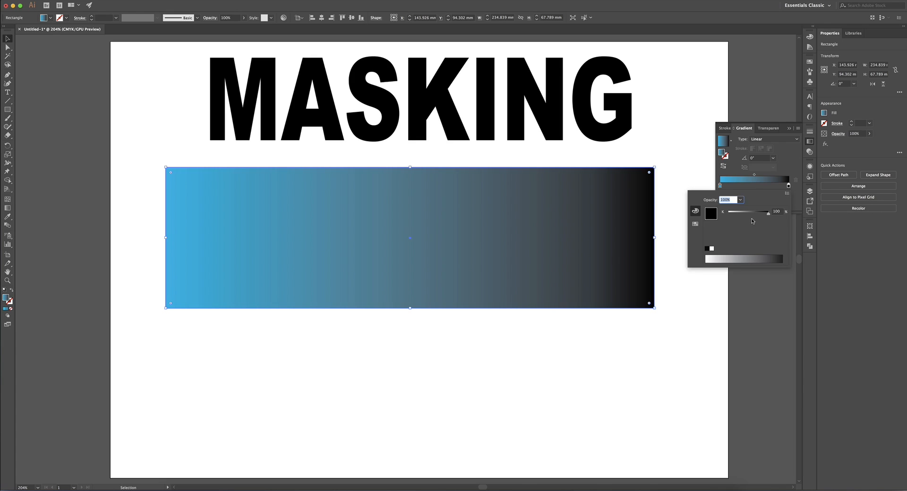
pyautogui.click(787, 194)
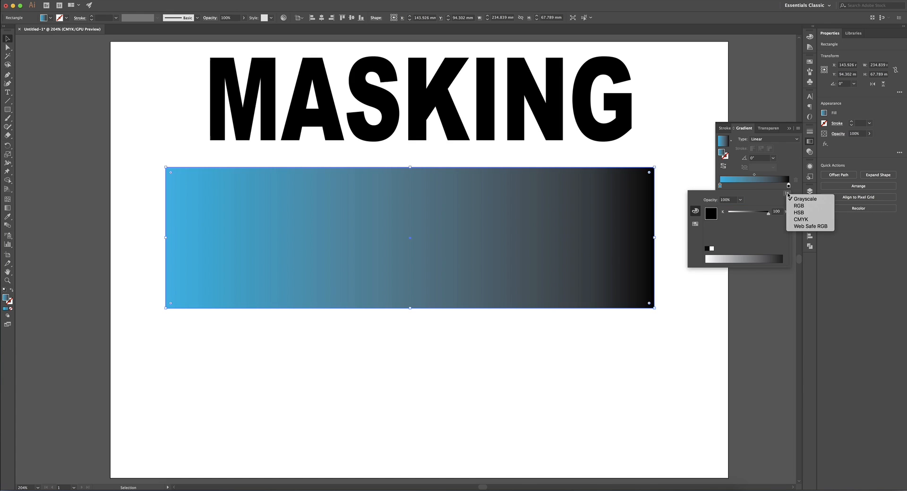
pyautogui.click(789, 219)
pyautogui.click(779, 258)
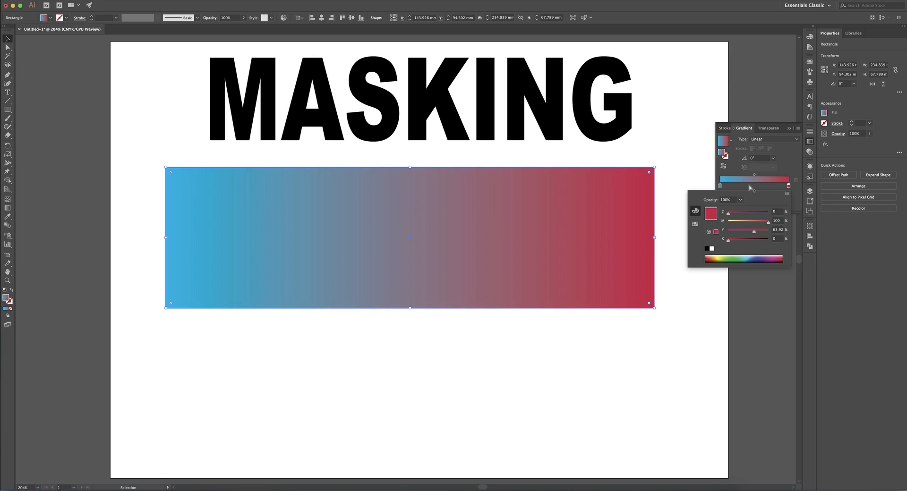
# Add a middle gradient stop at 49.6% and colour it yellow with C 6.67 and Y 100
pyautogui.click(754, 185)
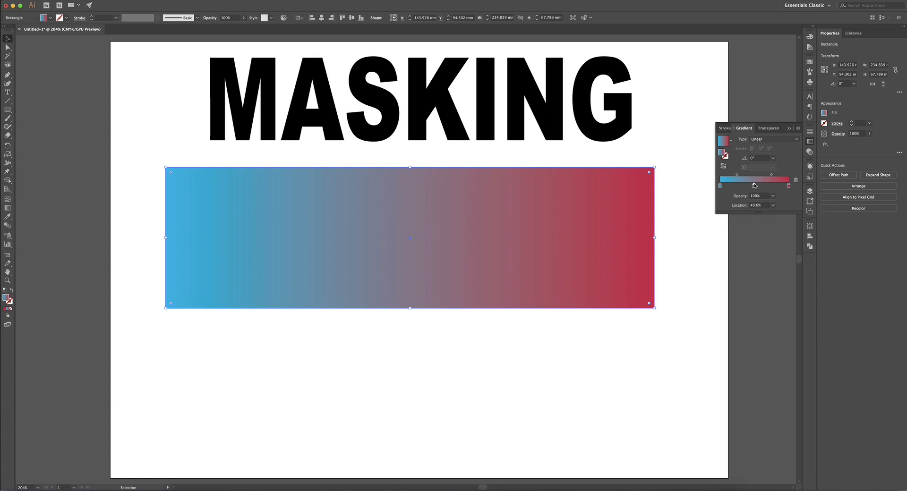
pyautogui.doubleClick(754, 185)
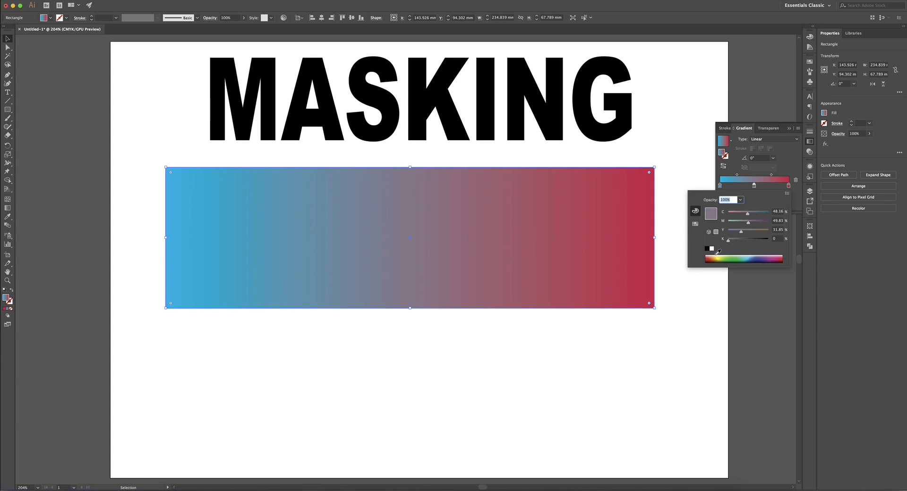
pyautogui.click(719, 257)
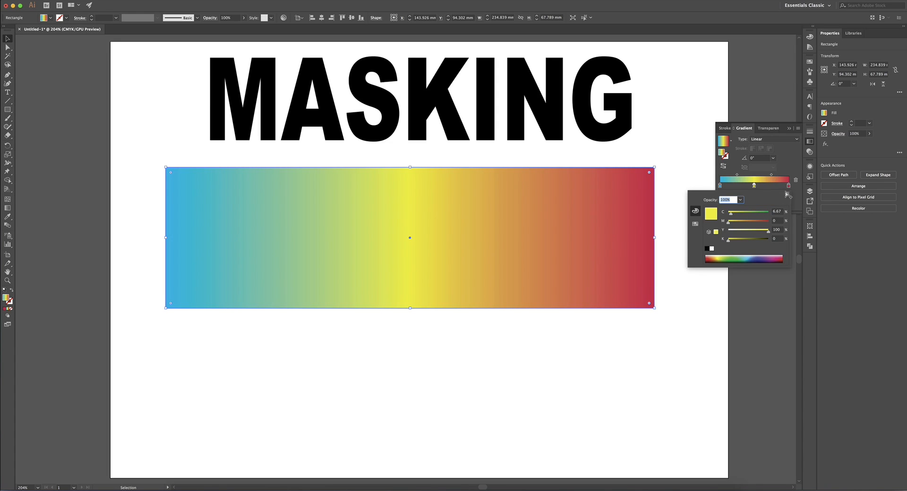
pyautogui.click(566, 218)
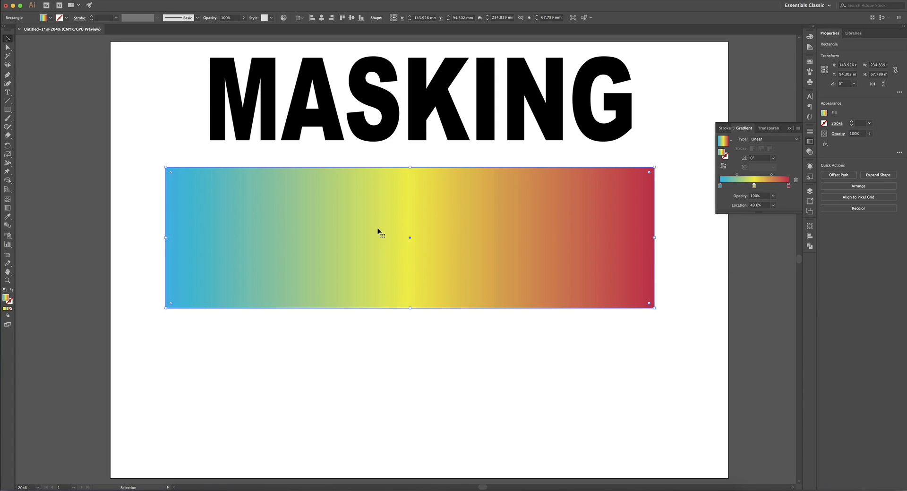
# Send the gradient rectangle to the back, behind the lower MASKING text, and align the two roughly with each other
pyautogui.moveTo(373, 209)
pyautogui.mouseDown()
pyautogui.moveTo(390, 307)
pyautogui.moveTo(371, 197)
pyautogui.mouseUp()
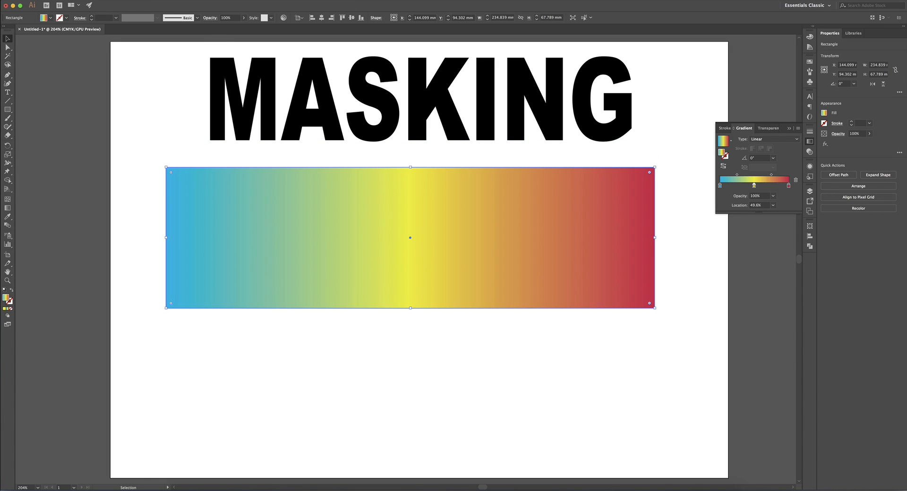
pyautogui.click(132, 0)
pyautogui.moveTo(109, 9)
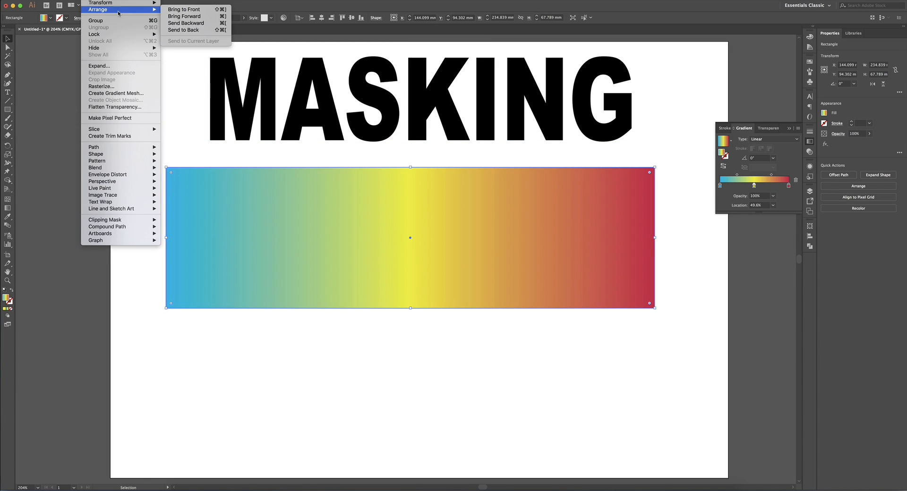
pyautogui.click(201, 30)
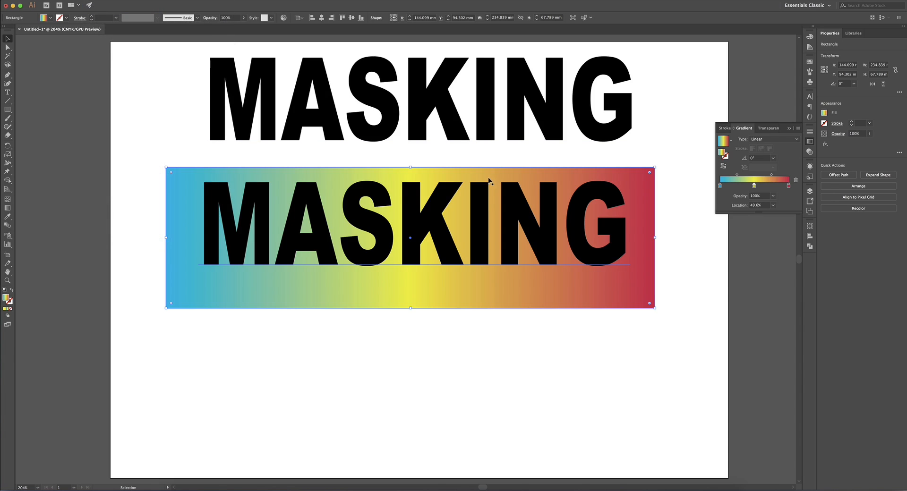
pyautogui.click(530, 295)
pyautogui.moveTo(651, 297); pyautogui.dragTo(650, 296)
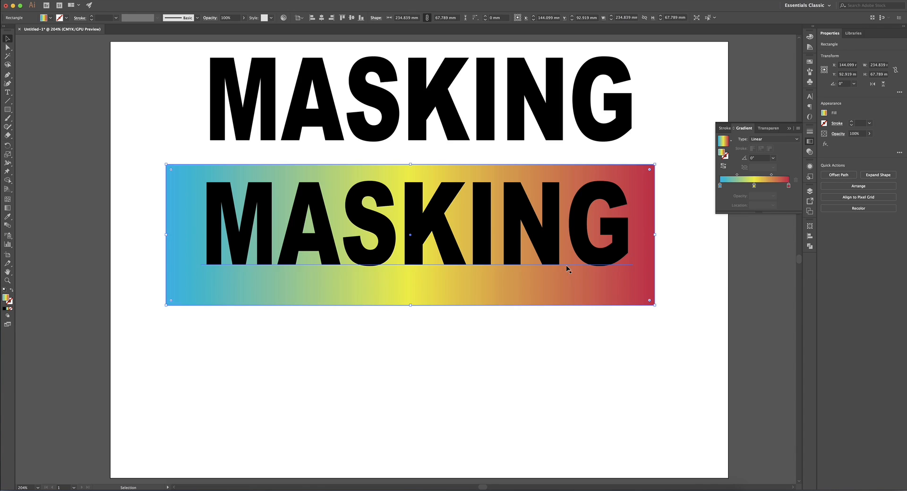
pyautogui.click(674, 213)
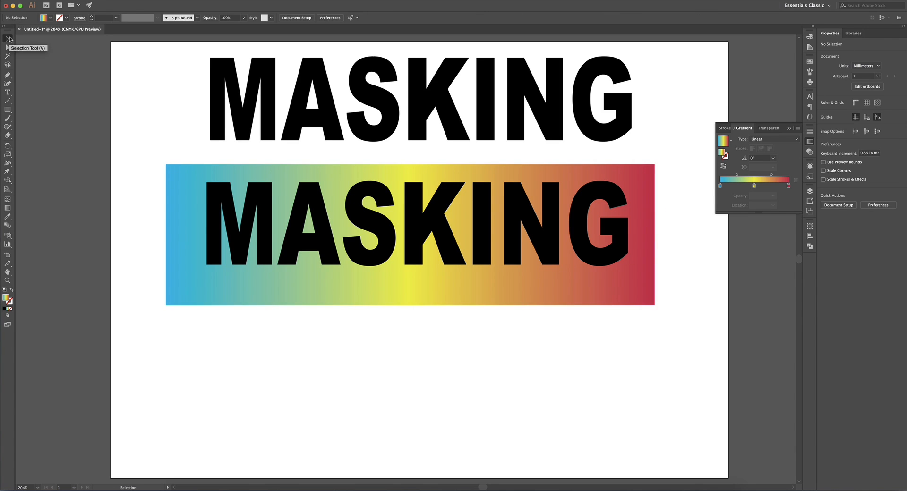
# Select the lower MASKING text and the gradient rectangle together and move them to the artboard's horizontal centre at X 148.5 mm
pyautogui.moveTo(674, 202); pyautogui.dragTo(582, 301)
pyautogui.click(643, 331)
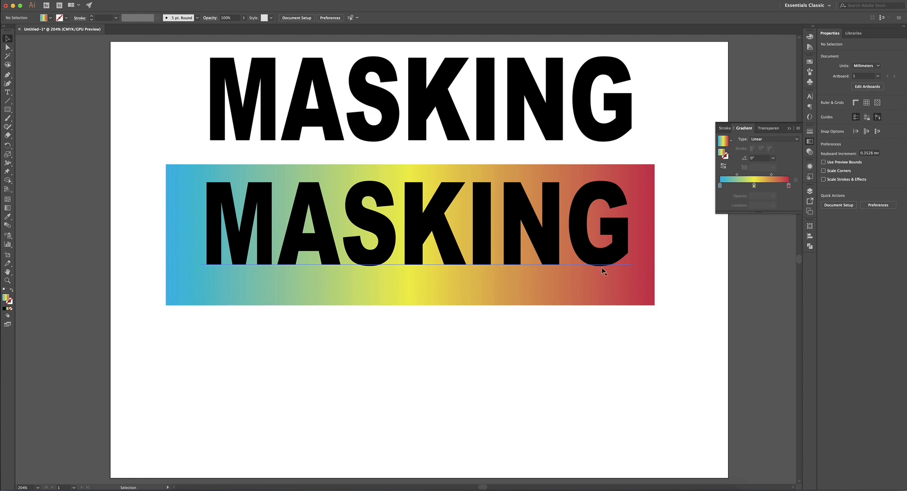
pyautogui.click(580, 238)
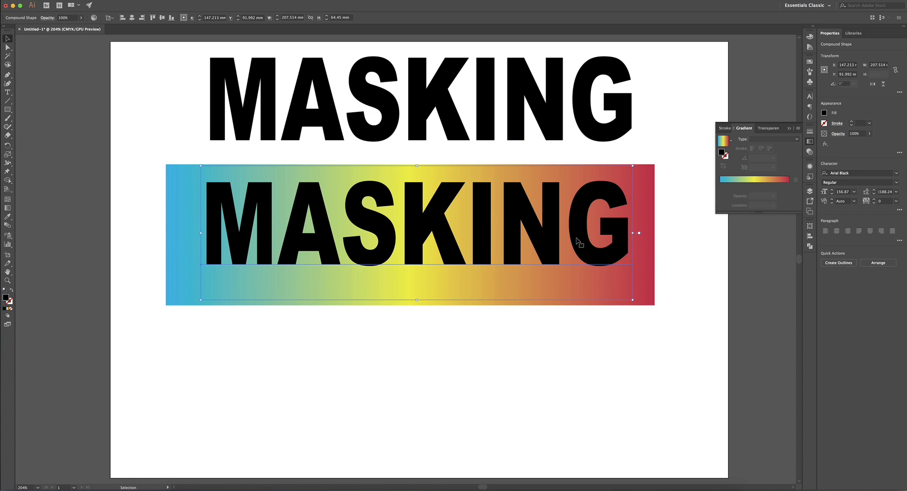
pyautogui.keyDown('shift'); pyautogui.click(645, 255); pyautogui.keyUp('shift')
pyautogui.click(689, 204)
pyautogui.moveTo(685, 193); pyautogui.dragTo(520, 319)
pyautogui.moveTo(419, 227)
pyautogui.mouseDown()
pyautogui.moveTo(383, 281)
pyautogui.moveTo(445, 287)
pyautogui.moveTo(426, 215)
pyautogui.mouseUp()
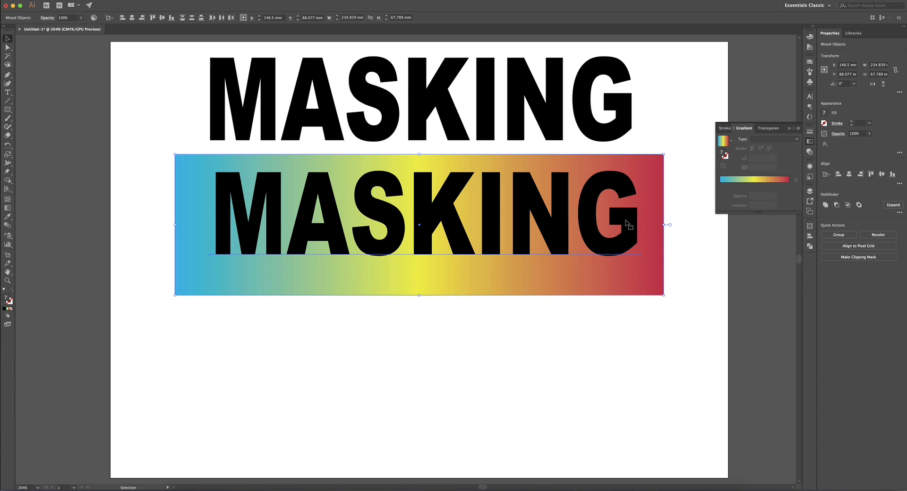
# Try clipping the gradient rectangle to the lower MASKING text with a clipping mask, and undo it
pyautogui.click(90, 1)
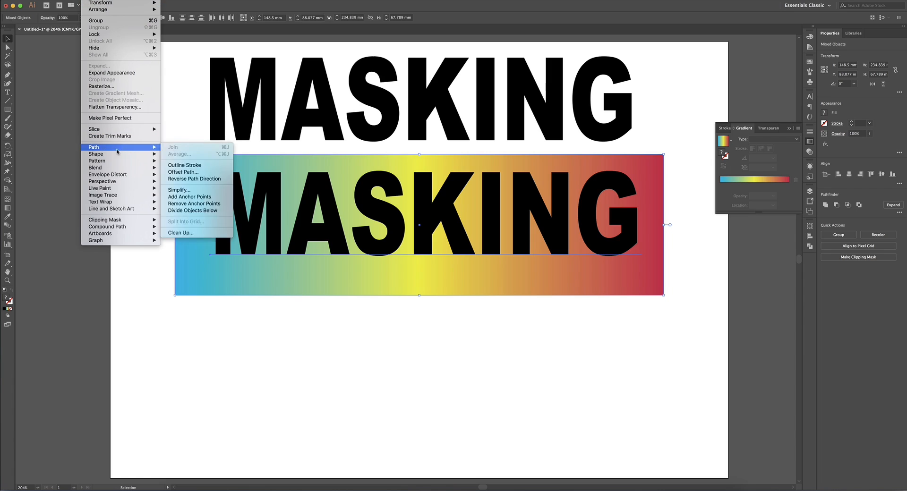
pyautogui.moveTo(122, 221)
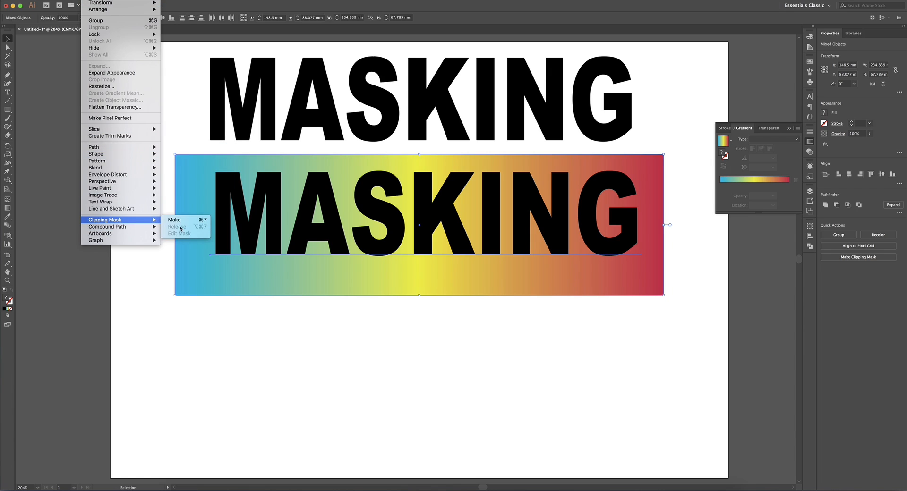
pyautogui.click(177, 221)
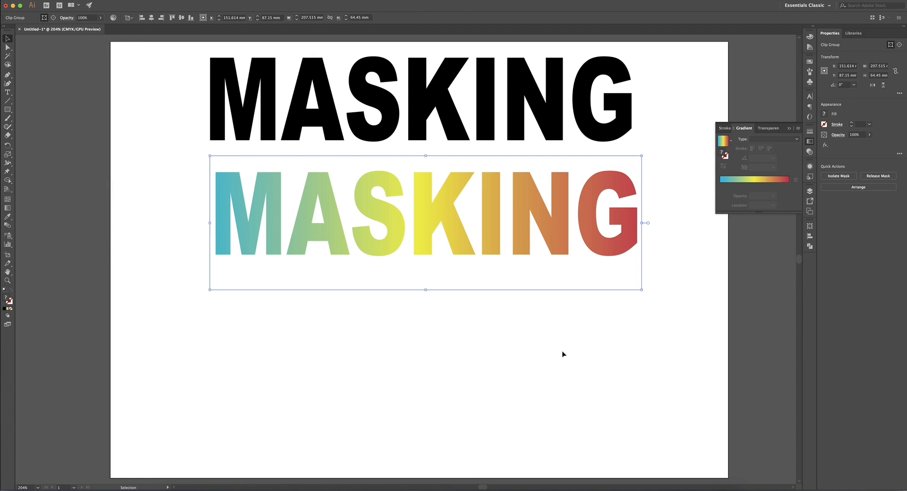
pyautogui.press('super+z')
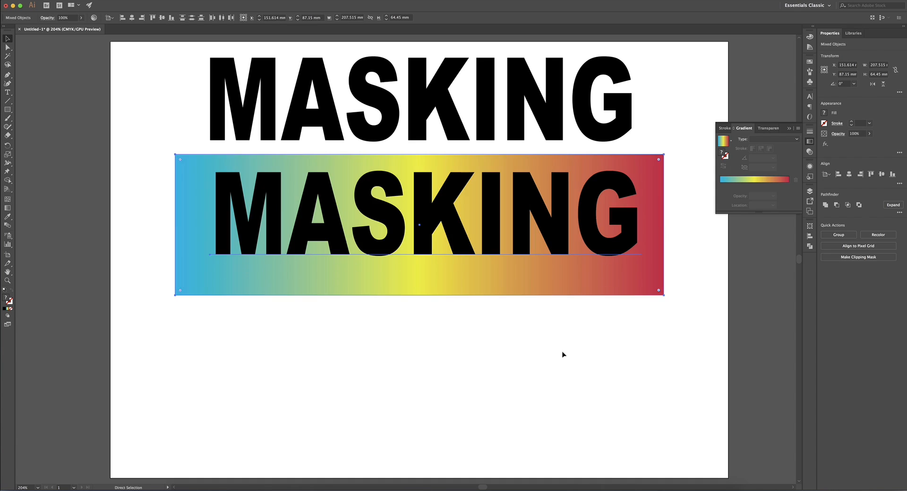
# Make a clipping mask from the selected lower MASKING text and the gradient rectangle behind it
pyautogui.rightClick(581, 278)
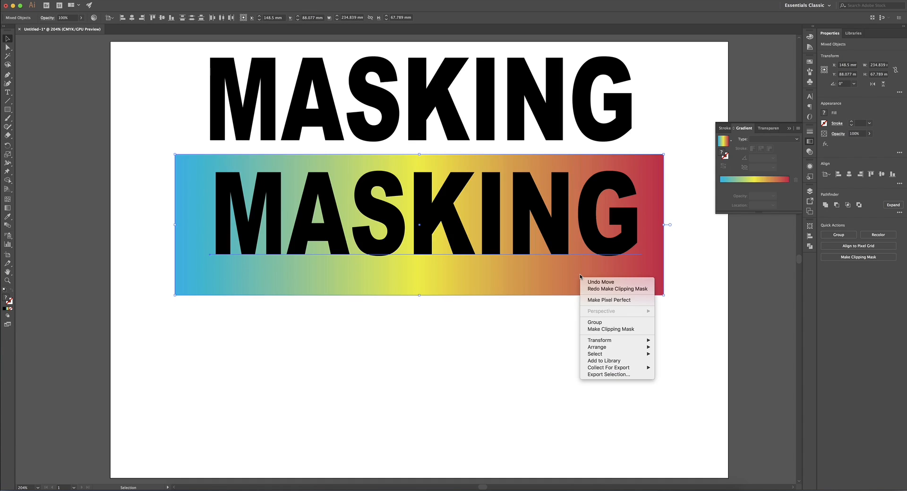
pyautogui.click(611, 330)
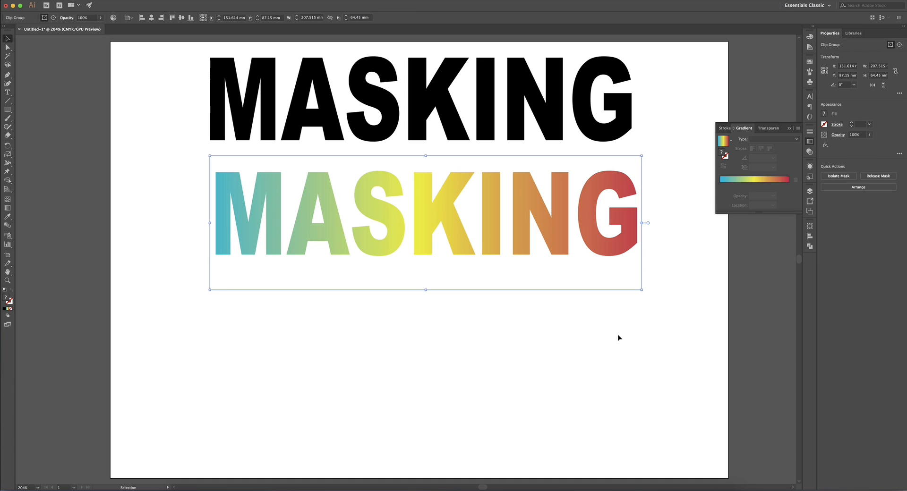
# Move the gradient-filled MASKING text slightly and change the font of its letter S to Source Serif Variable
pyautogui.moveTo(459, 243); pyautogui.dragTo(442, 249)
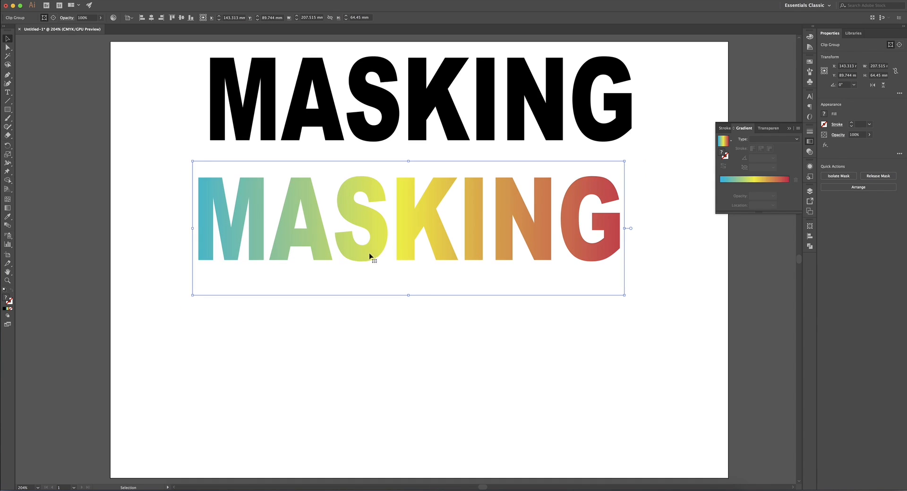
pyautogui.click(7, 92)
pyautogui.click(385, 246)
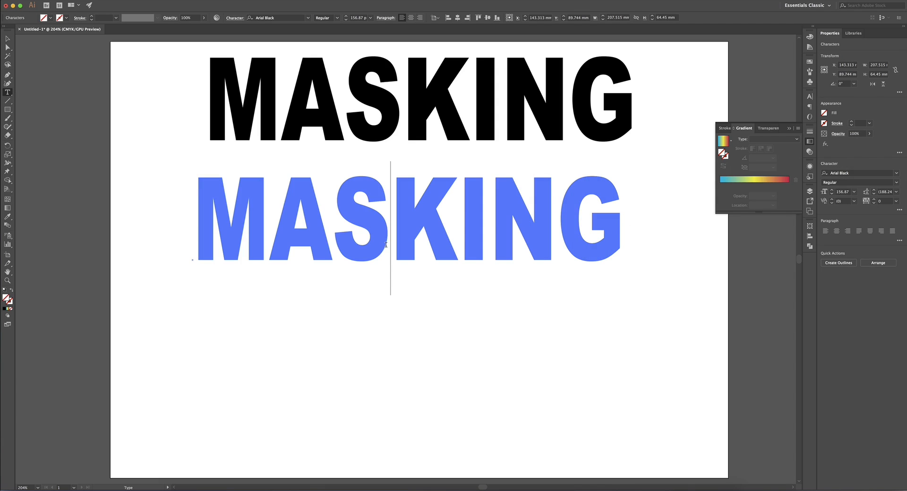
pyautogui.moveTo(385, 246); pyautogui.dragTo(347, 245)
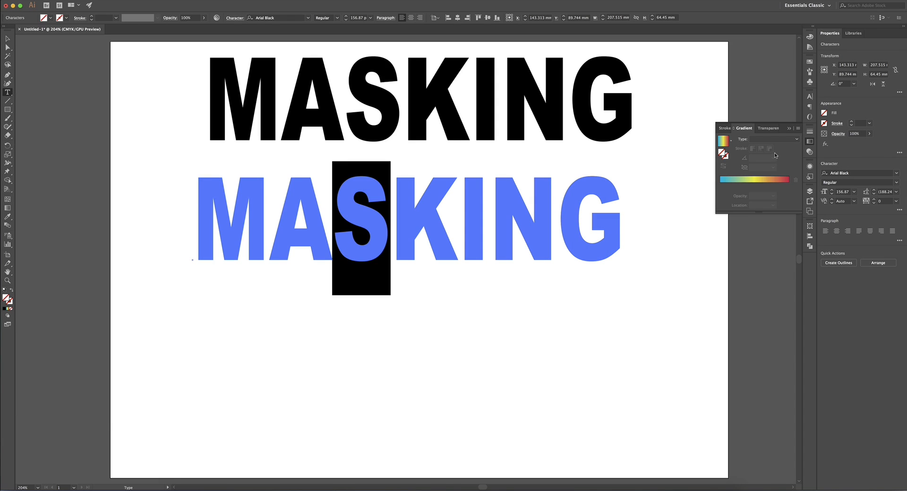
pyautogui.click(810, 96)
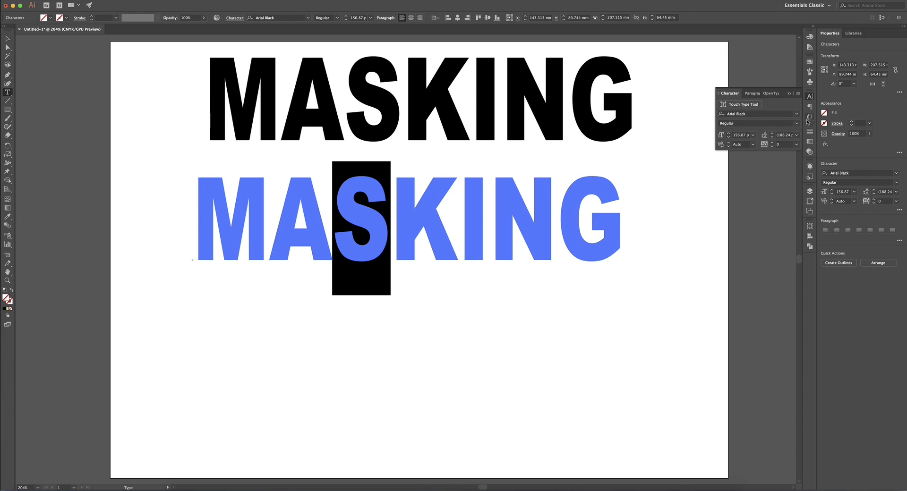
pyautogui.click(797, 114)
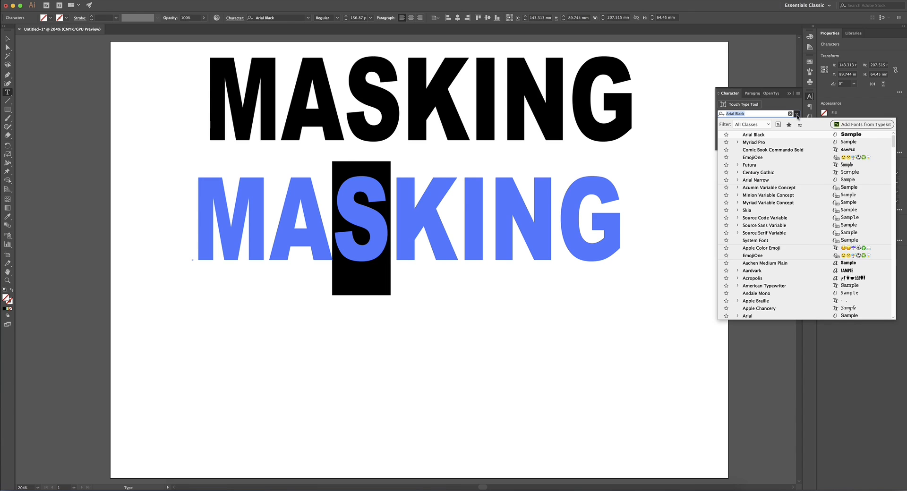
pyautogui.click(771, 233)
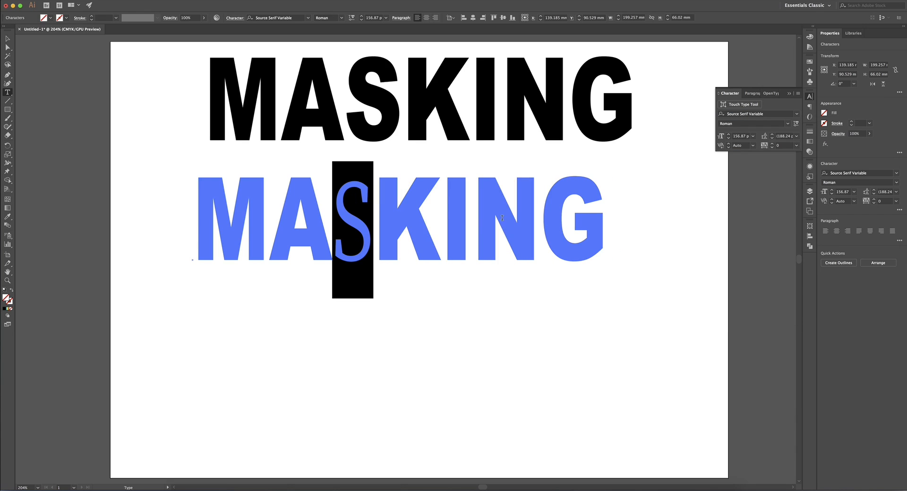
pyautogui.press('Escape')
pyautogui.click(495, 331)
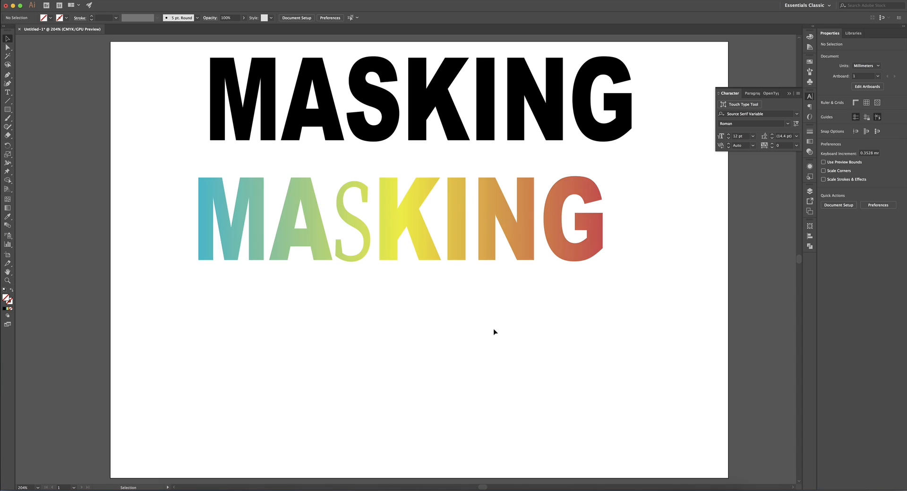
# Set the letter K in the gradient-filled text to 125 pt and nudge the masked text on the artboard
pyautogui.moveTo(316, 226); pyautogui.dragTo(329, 231)
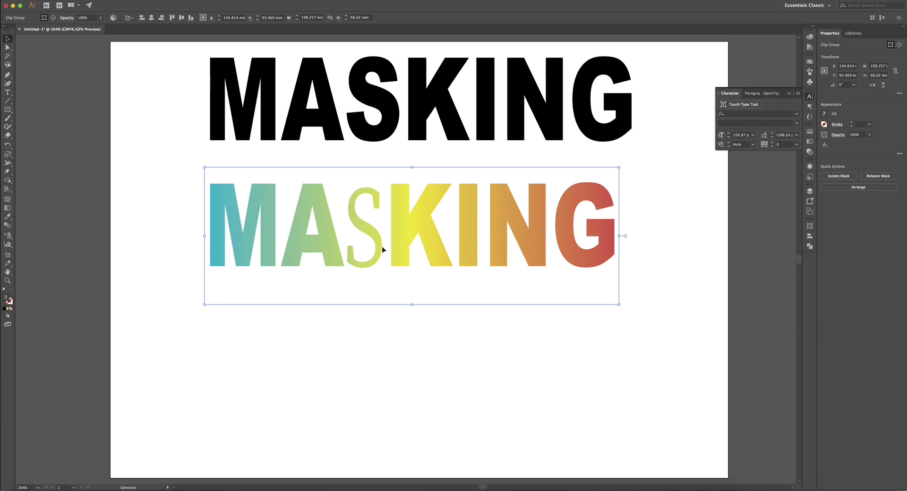
pyautogui.click(7, 92)
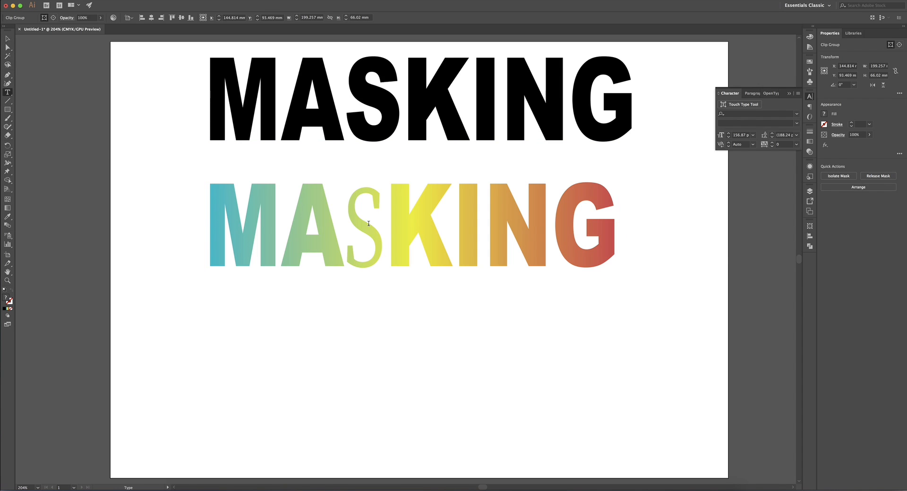
pyautogui.doubleClick(450, 250)
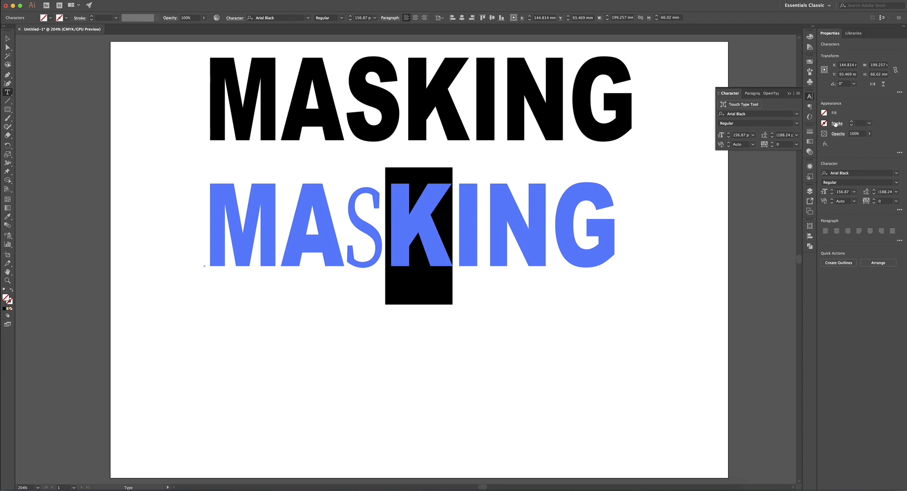
pyautogui.click(728, 137)
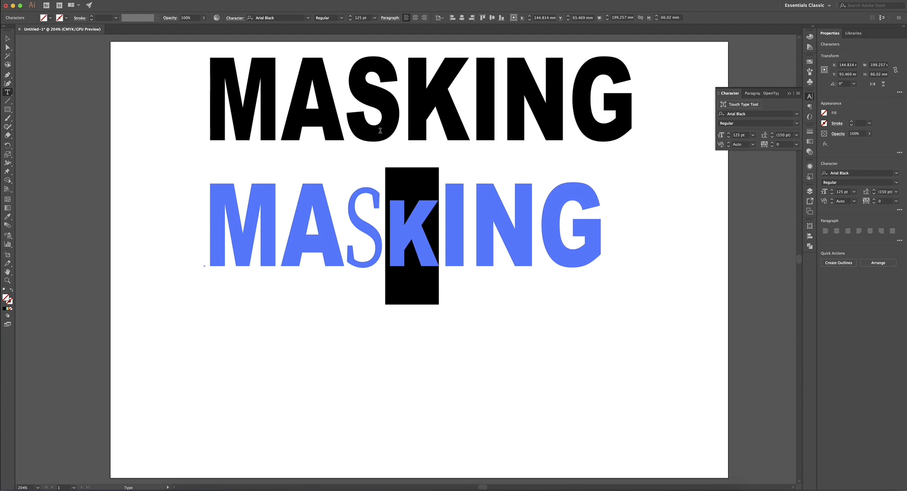
pyautogui.click(8, 38)
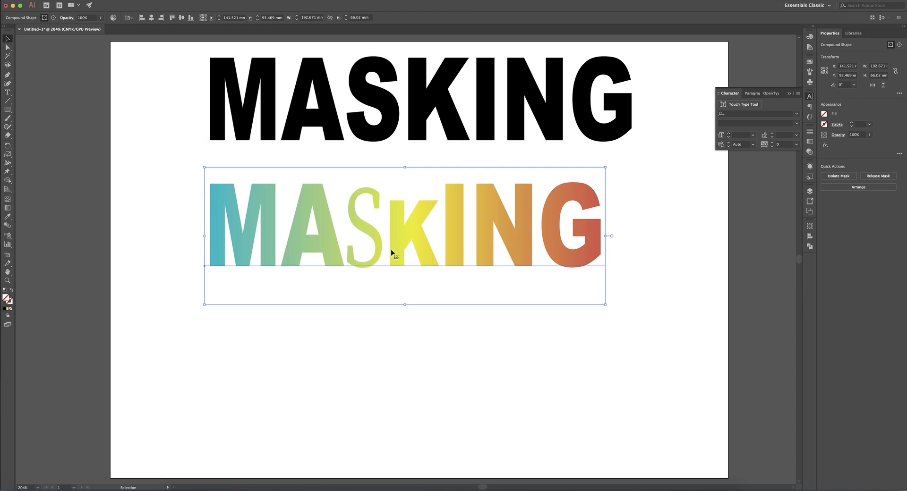
pyautogui.moveTo(417, 236)
pyautogui.mouseDown()
pyautogui.moveTo(428, 251)
pyautogui.moveTo(425, 243)
pyautogui.mouseUp()
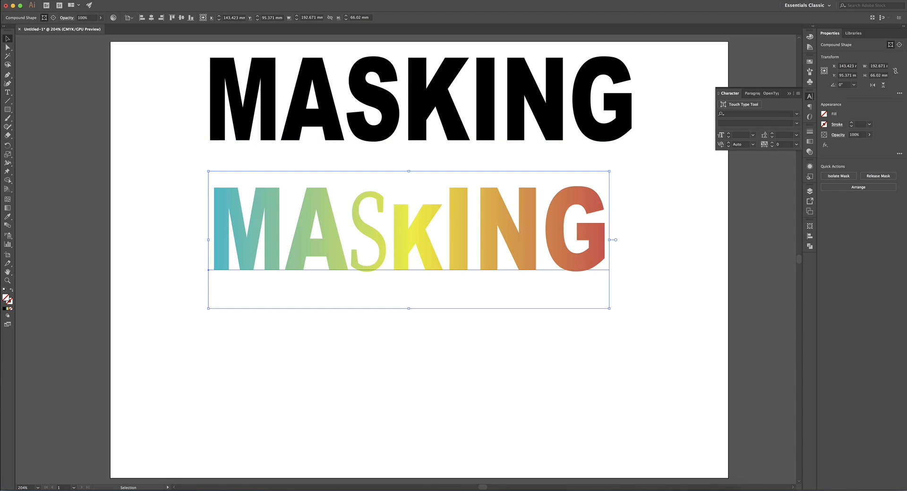
# Switch to Outline view, move only the clipping text down partly out of its gradient rectangle, and return to GPU Preview
pyautogui.click(147, 0)
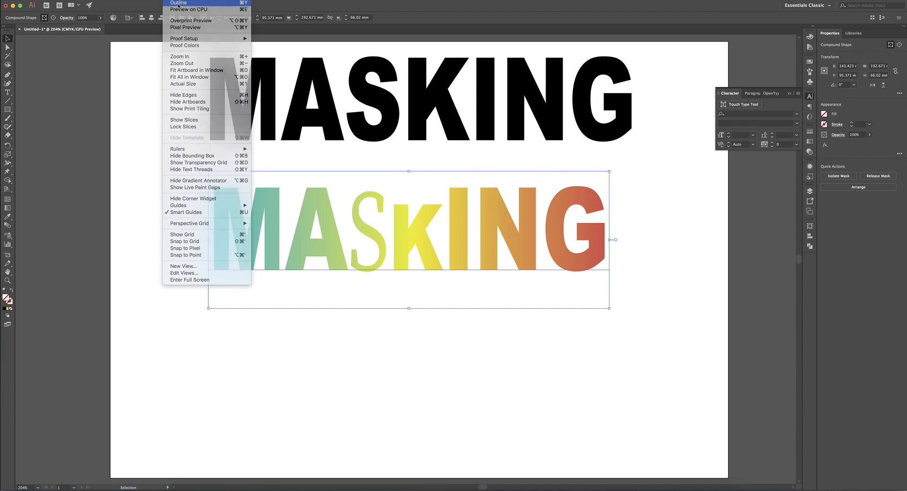
pyautogui.click(185, 3)
pyautogui.click(623, 290)
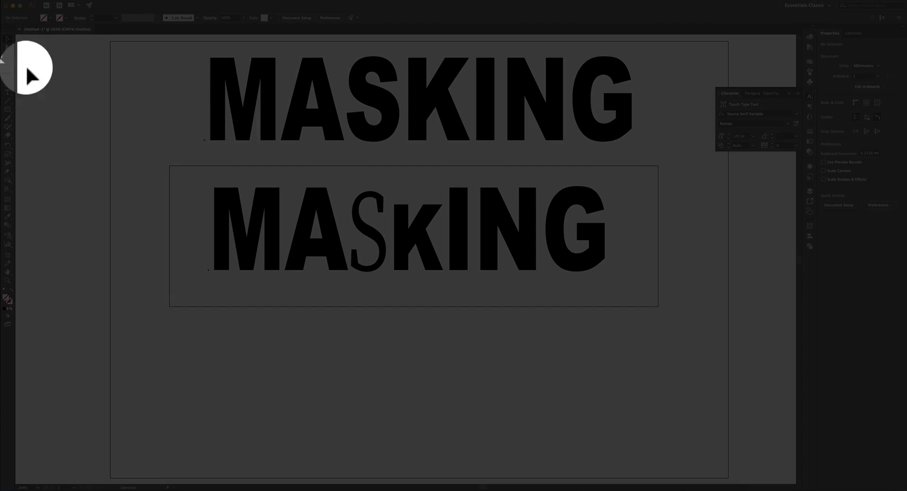
pyautogui.click(8, 47)
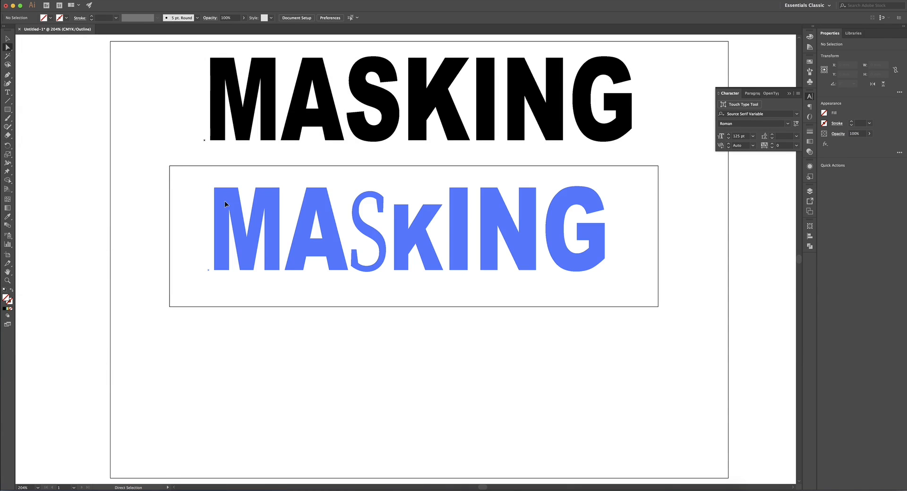
pyautogui.moveTo(225, 200); pyautogui.dragTo(231, 275)
pyautogui.click(180, 1)
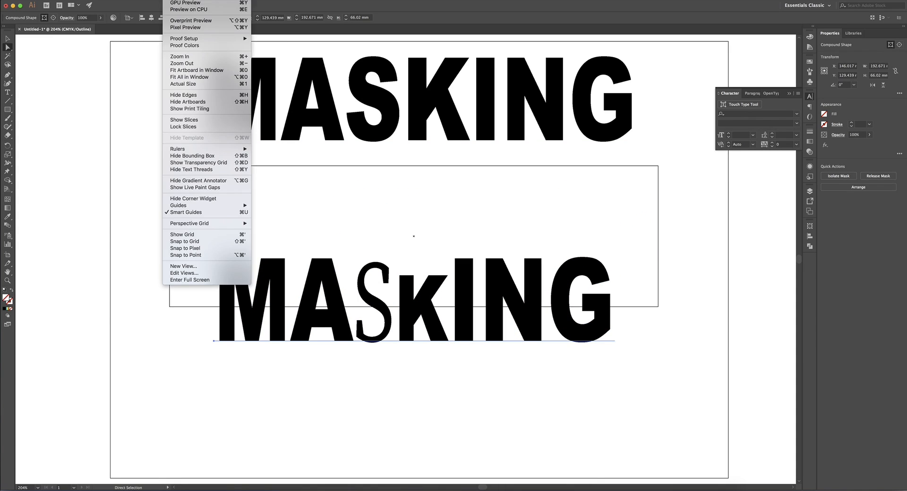
pyautogui.click(180, 4)
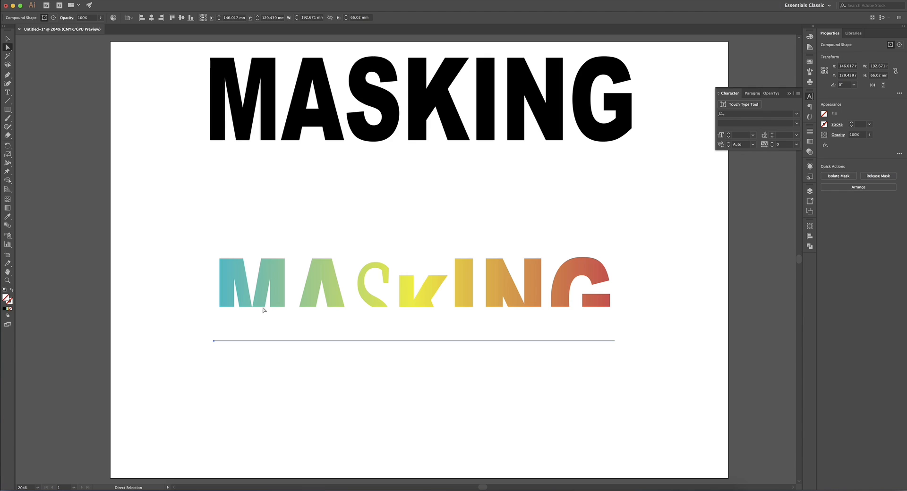
# Move the clipping text back up within its gradient, and reposition the whole clip group to about X 125 mm, Y 90.5 mm
pyautogui.moveTo(241, 290); pyautogui.dragTo(236, 236)
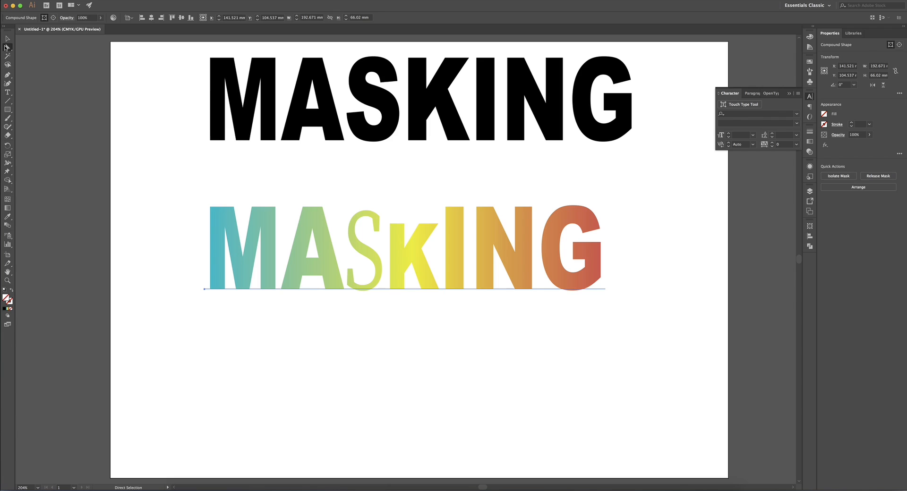
pyautogui.press('v')
pyautogui.moveTo(578, 286)
pyautogui.mouseDown()
pyautogui.moveTo(537, 237)
pyautogui.moveTo(585, 328)
pyautogui.moveTo(615, 361)
pyautogui.moveTo(526, 258)
pyautogui.moveTo(605, 306)
pyautogui.moveTo(587, 290)
pyautogui.mouseUp()
pyautogui.click(665, 329)
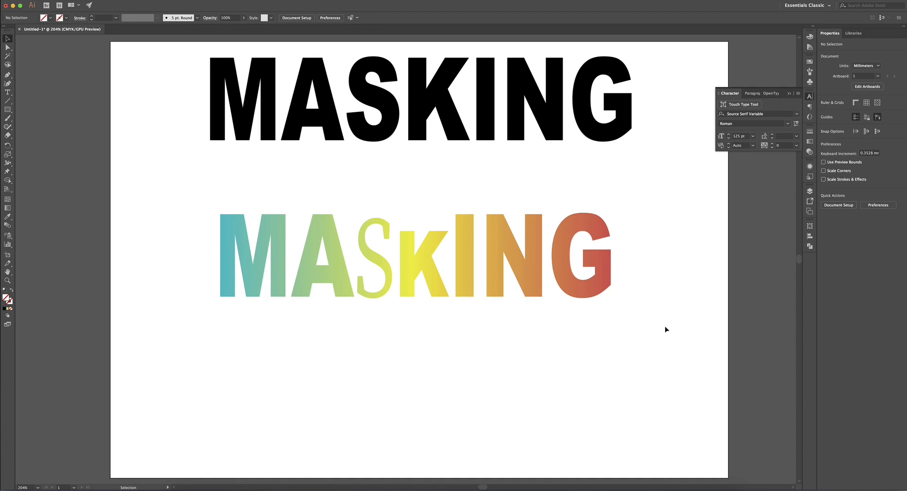
pyautogui.click(586, 291)
pyautogui.moveTo(586, 294); pyautogui.dragTo(535, 255)
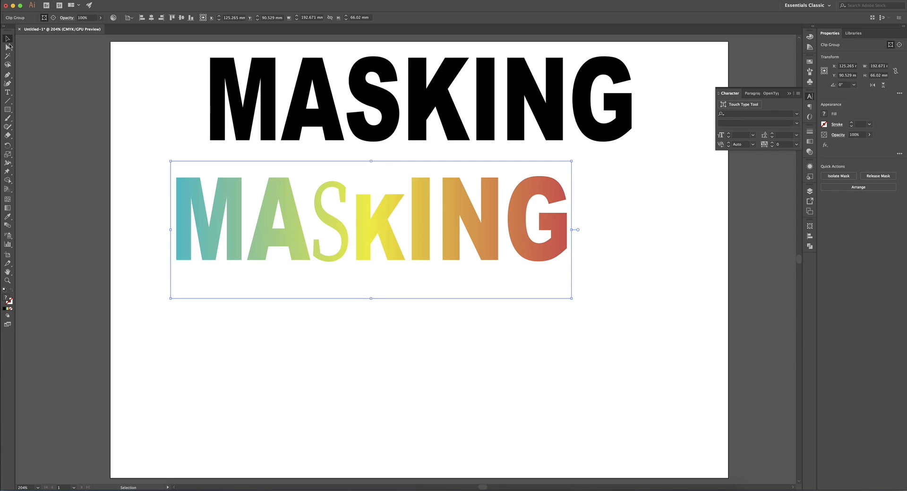
# Scale the gradient clip group down to about 114 by 32 mm and place it just under the top MASKING text
pyautogui.click(7, 48)
pyautogui.click(8, 39)
pyautogui.moveTo(572, 299); pyautogui.dragTo(409, 230)
pyautogui.moveTo(373, 202); pyautogui.dragTo(408, 192)
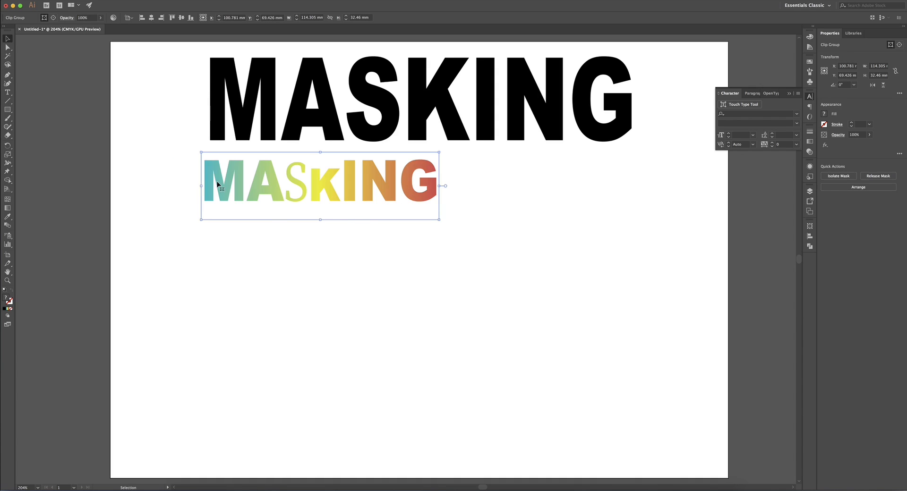
# Duplicate the top black MASKING text to below the small gradient text, at about X 146 mm, Y 120 mm
pyautogui.click(315, 93)
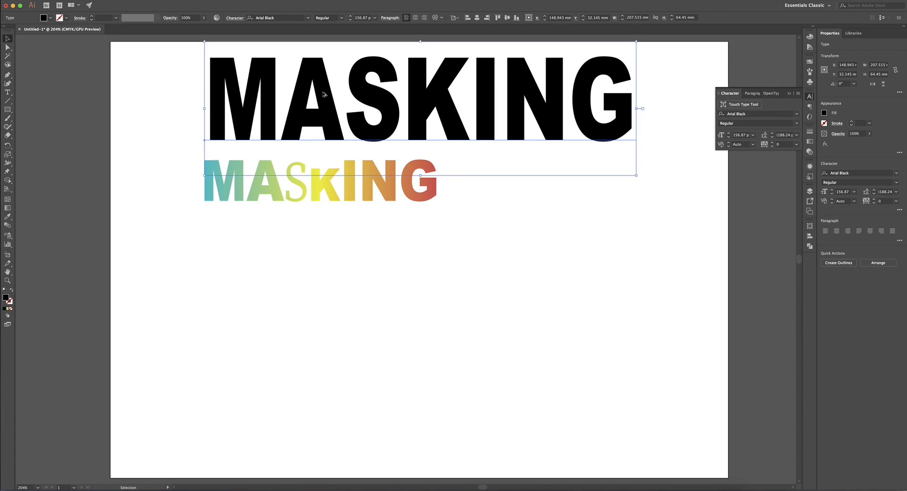
pyautogui.moveTo(323, 94); pyautogui.dragTo(316, 276)
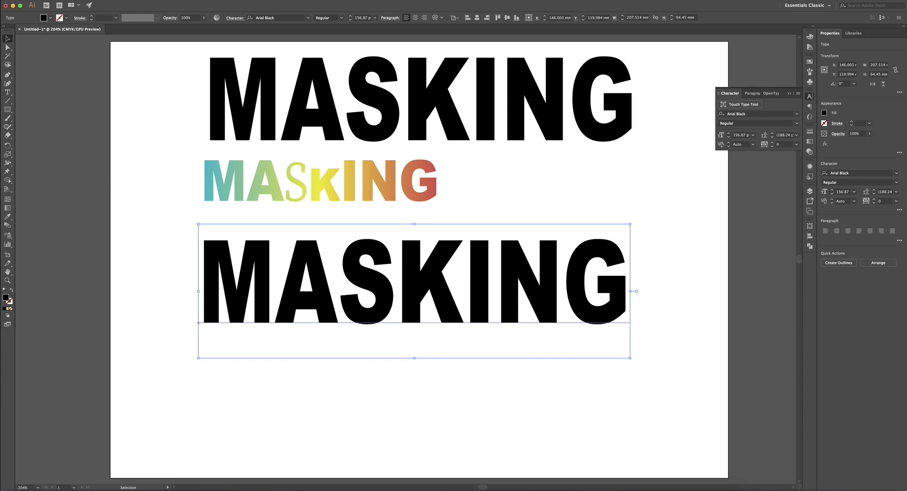
# Preview the photo DSC_0022.JPG from the photos folder and place it on the artboard
pyautogui.click(57, 0)
pyautogui.click(62, 100)
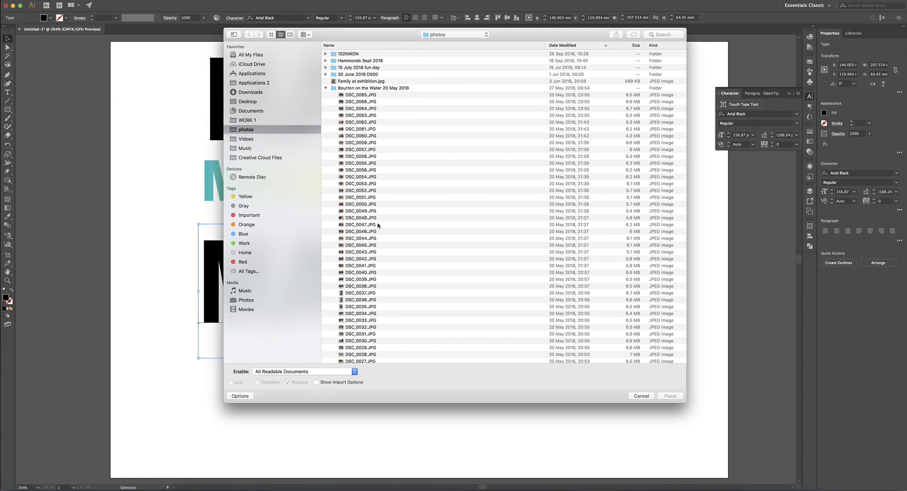
pyautogui.scroll(-10, 384, 267)
pyautogui.click(351, 194)
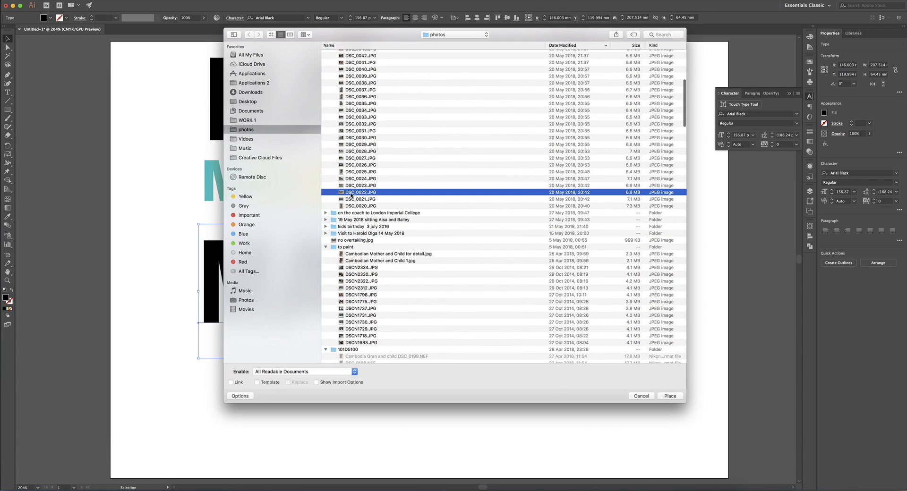
pyautogui.press('space')
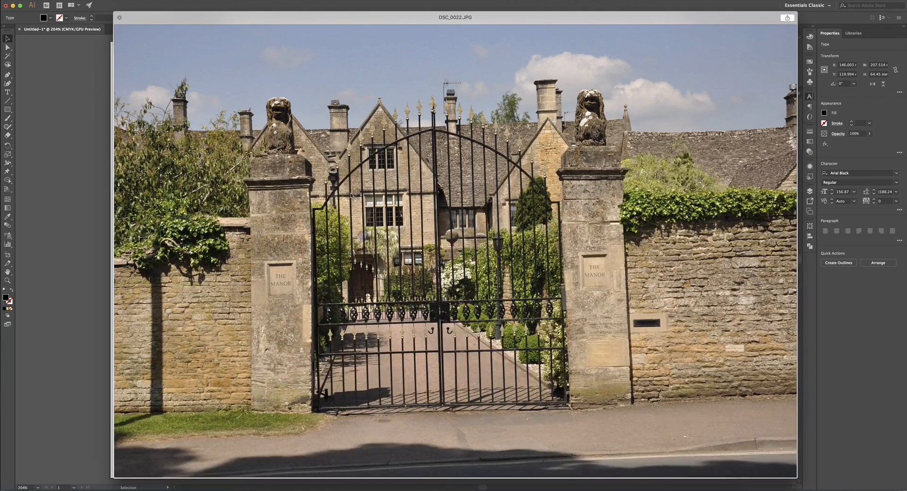
pyautogui.press('space')
pyautogui.click(667, 398)
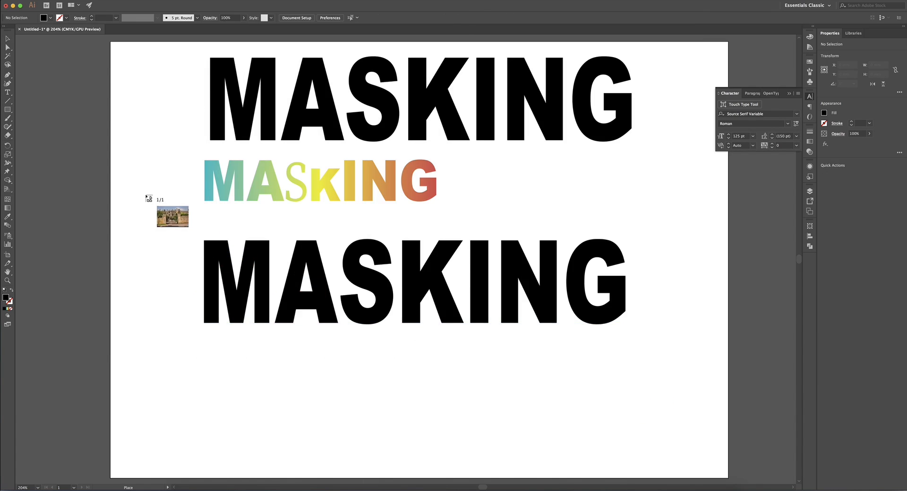
pyautogui.click(147, 195)
# Resize the placed photo to about 218 by 135 mm and position it over the lower black MASKING text
pyautogui.moveTo(490, 318); pyautogui.dragTo(329, 127)
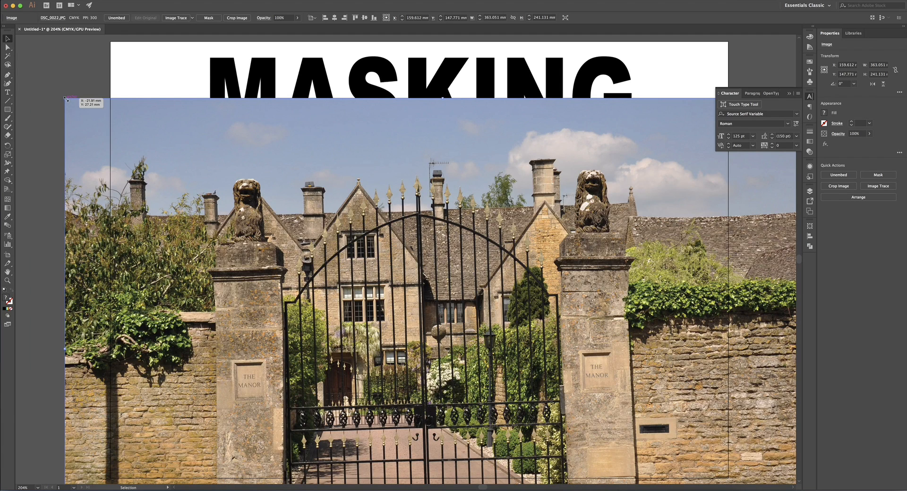
pyautogui.moveTo(65, 99); pyautogui.dragTo(368, 295)
pyautogui.moveTo(433, 338); pyautogui.dragTo(207, 218)
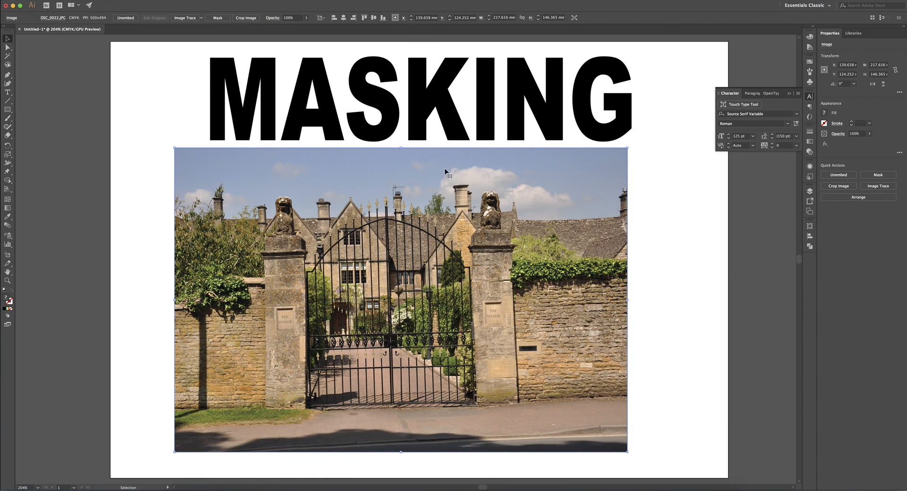
pyautogui.moveTo(403, 148); pyautogui.dragTo(402, 172)
pyautogui.moveTo(390, 210)
pyautogui.mouseDown()
pyautogui.moveTo(352, 306)
pyautogui.moveTo(406, 298)
pyautogui.moveTo(388, 202)
pyautogui.mouseUp()
# Send the photo to the back, behind the MASKING texts
pyautogui.click(130, 1)
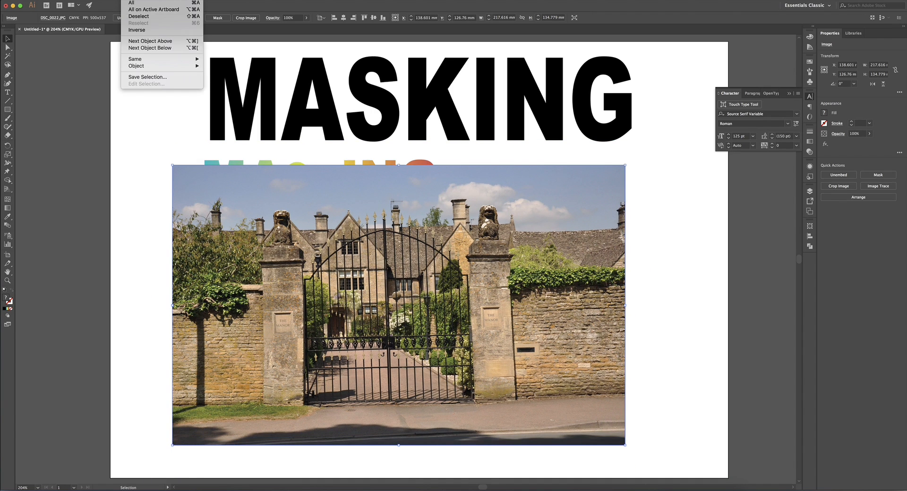
pyautogui.moveTo(93, 1)
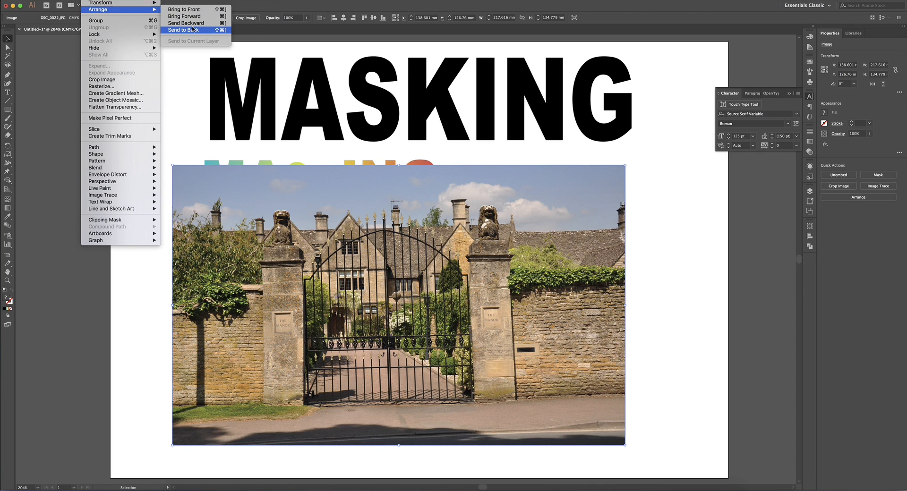
pyautogui.click(194, 29)
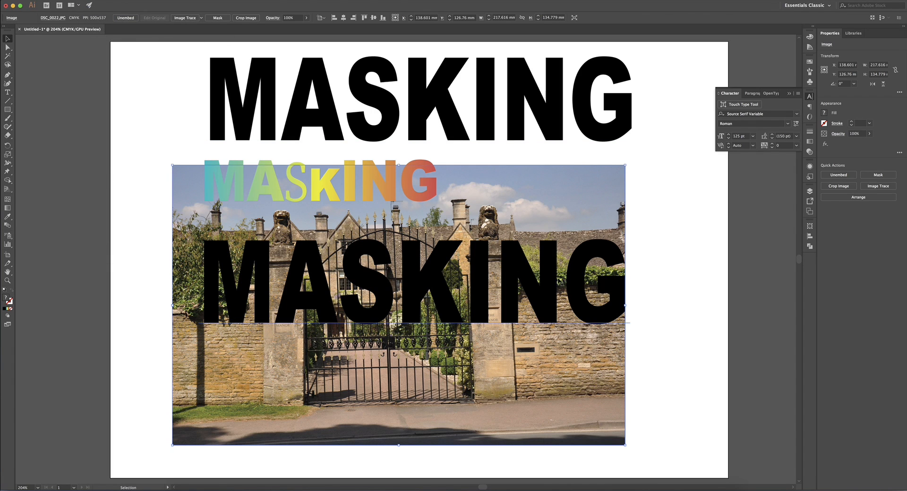
# Move the photo to X 148.5 mm and Y about 130.7 mm so it fully backs the lower black MASKING text
pyautogui.click(663, 223)
pyautogui.click(577, 264)
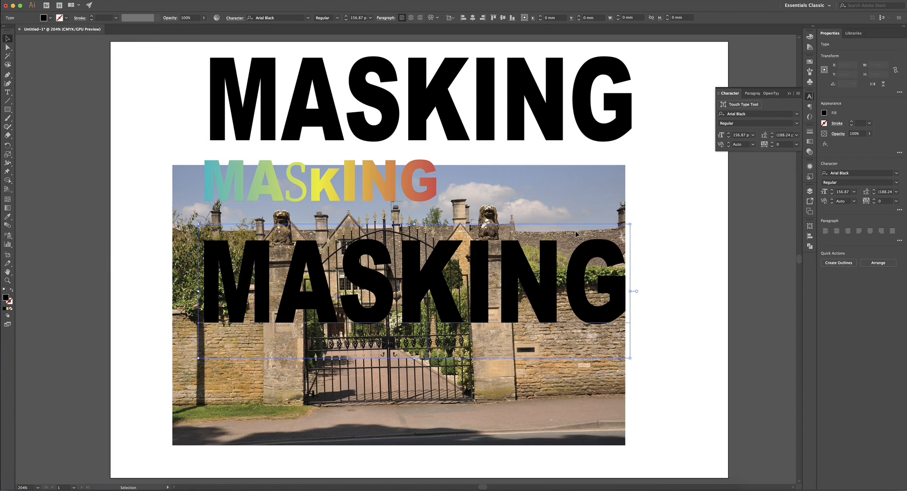
pyautogui.moveTo(590, 206); pyautogui.dragTo(610, 214)
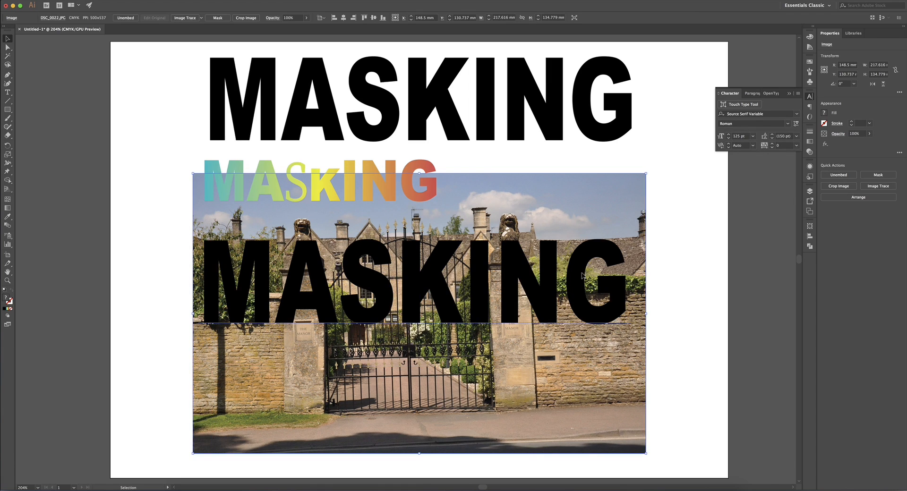
# Move the lower black MASKING text to about X 150.7 mm and Y 123.5 mm and convert it to a compound shape
pyautogui.click(579, 273)
pyautogui.moveTo(579, 273)
pyautogui.mouseDown()
pyautogui.moveTo(590, 312)
pyautogui.moveTo(588, 279)
pyautogui.mouseUp()
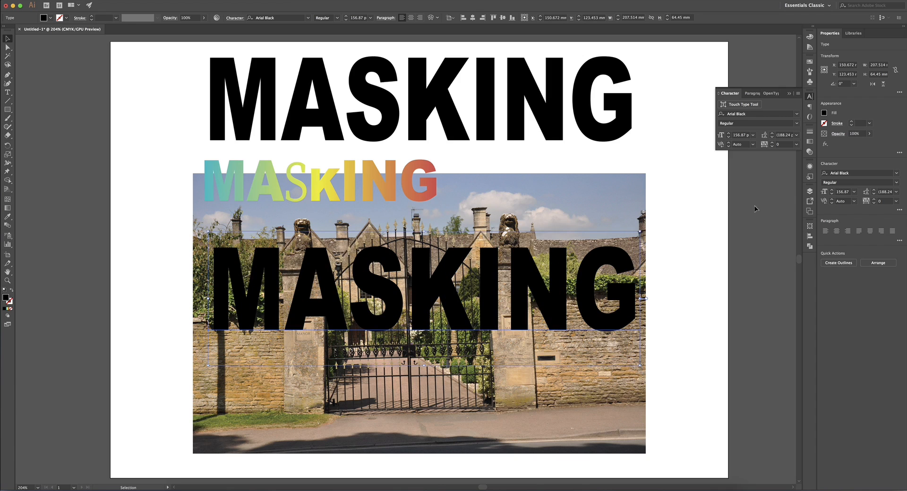
pyautogui.click(810, 247)
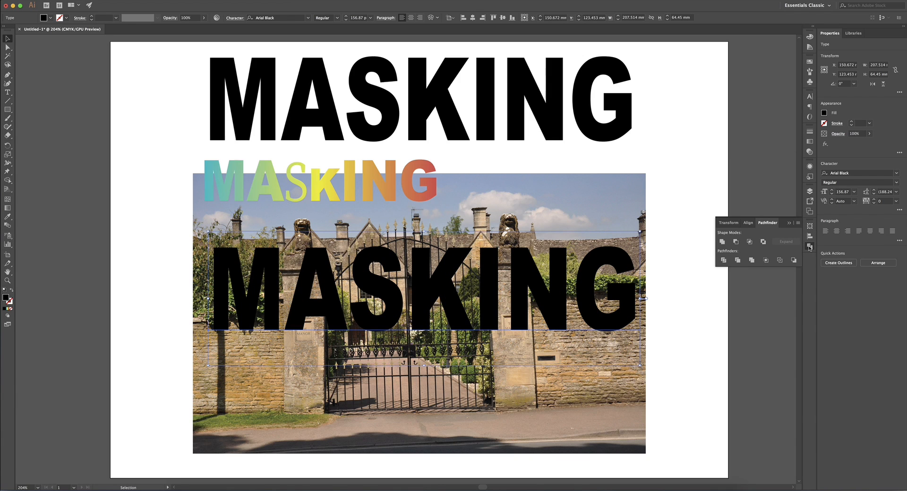
pyautogui.click(799, 223)
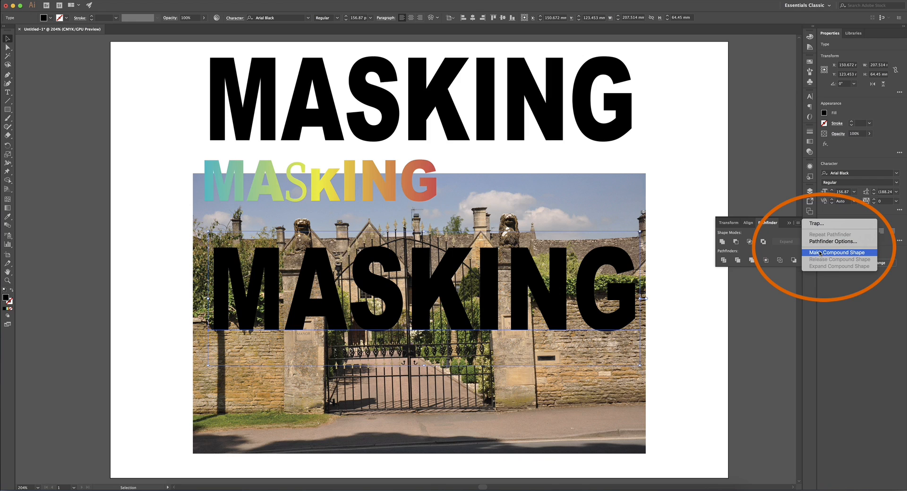
pyautogui.click(820, 254)
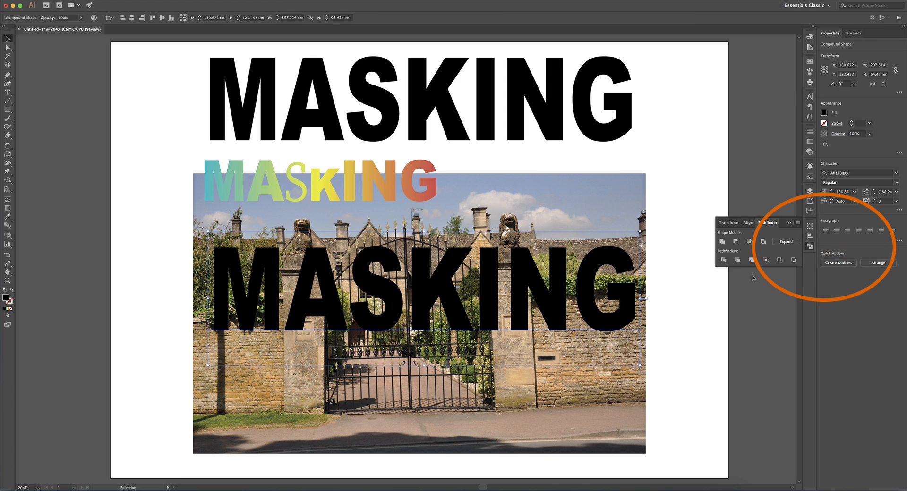
# Make a clipping mask from the compound-shape MASKING text and the photo behind it
pyautogui.moveTo(674, 245); pyautogui.dragTo(578, 293)
pyautogui.rightClick(586, 271)
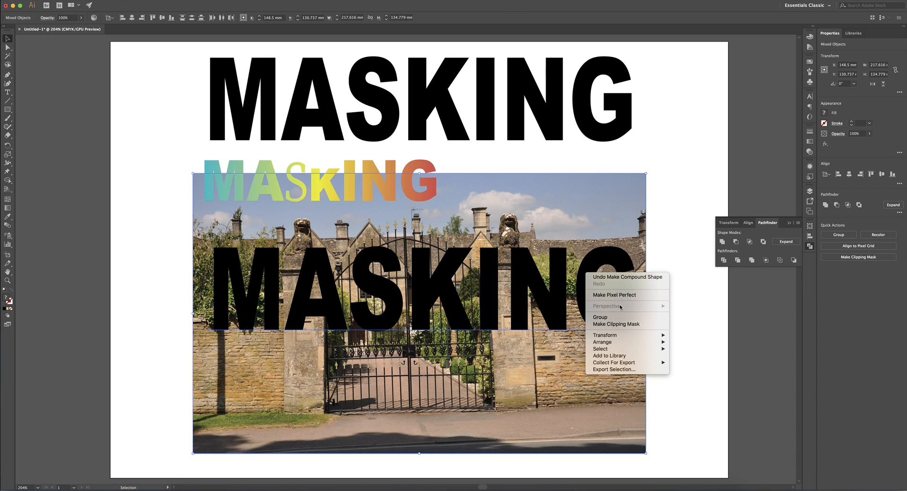
pyautogui.click(621, 324)
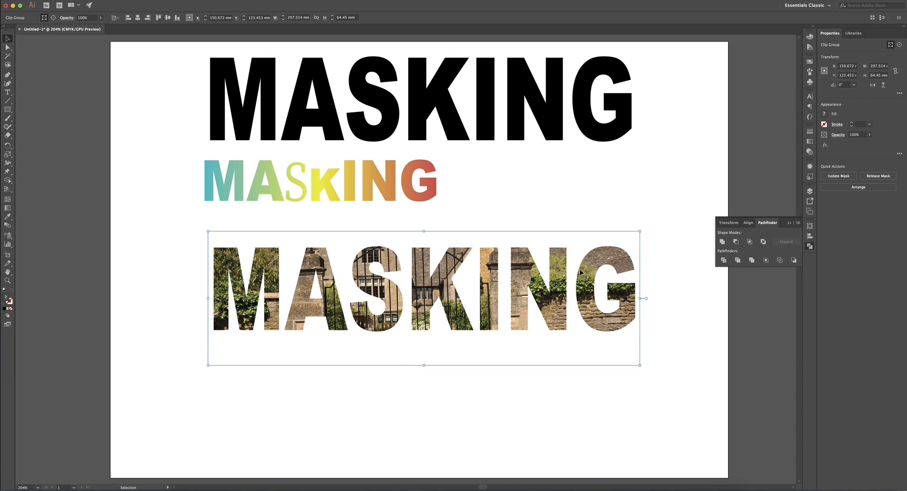
# Move the photo-filled MASKING group to about X 141 mm and Y 127.9 mm
pyautogui.click(602, 199)
pyautogui.moveTo(582, 277); pyautogui.dragTo(483, 282)
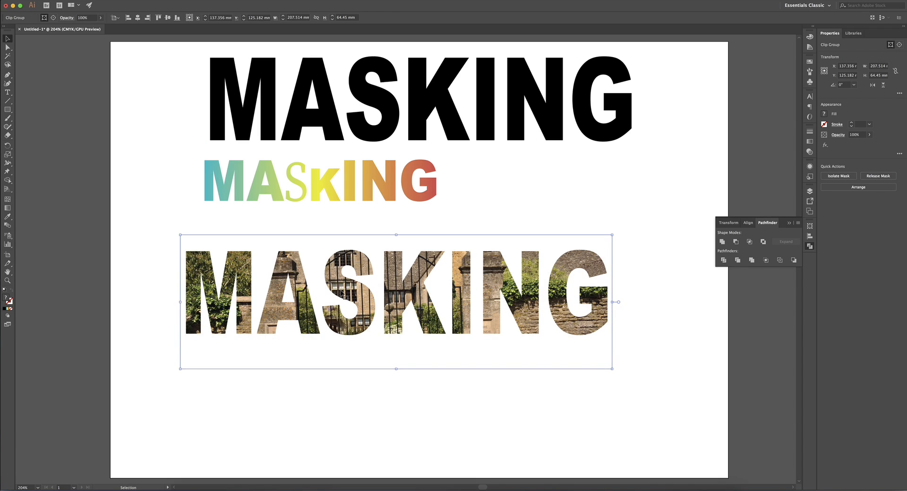
pyautogui.moveTo(377, 303)
pyautogui.mouseDown()
pyautogui.moveTo(381, 322)
pyautogui.moveTo(363, 313)
pyautogui.mouseUp()
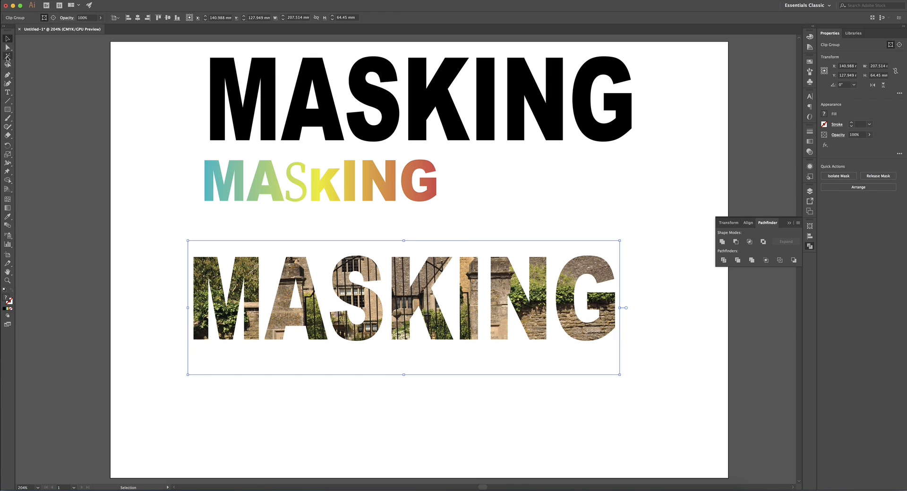
# Shift only the MASKING compound shape over its photo, placing it at about X 140.5 mm and Y 125.7 mm
pyautogui.click(8, 48)
pyautogui.click(328, 384)
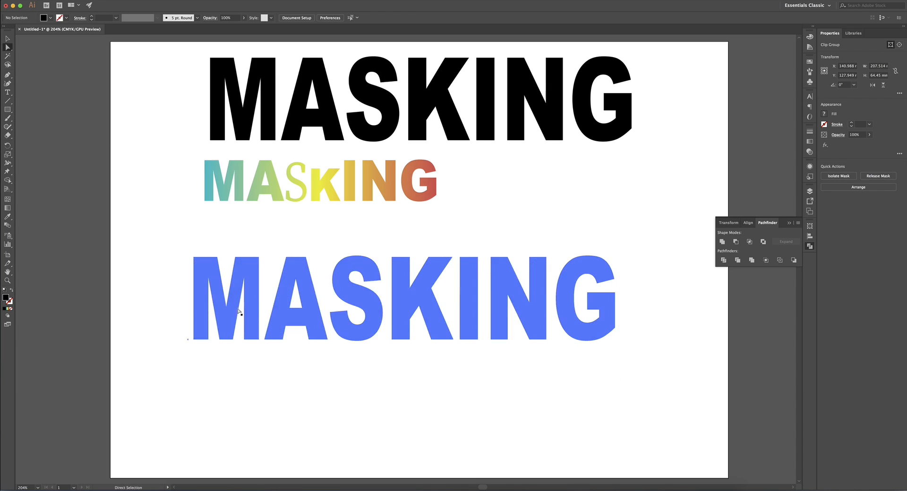
pyautogui.moveTo(310, 358)
pyautogui.mouseDown()
pyautogui.moveTo(296, 364)
pyautogui.moveTo(307, 357)
pyautogui.mouseUp()
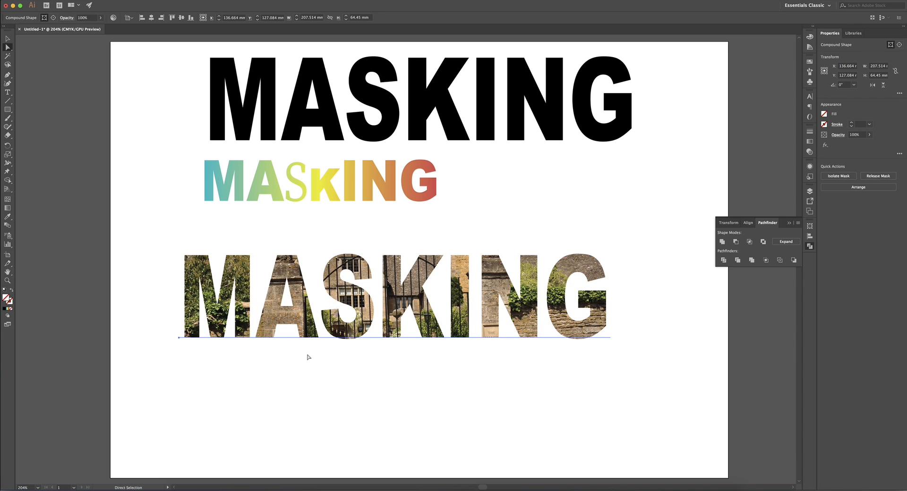
pyautogui.moveTo(312, 319)
pyautogui.mouseDown()
pyautogui.moveTo(348, 317)
pyautogui.moveTo(317, 315)
pyautogui.mouseUp()
pyautogui.moveTo(317, 314); pyautogui.dragTo(317, 315)
# Resize the whole photo-filled MASKING group to about 166 by 38 mm and position it at about X 157.8 mm and Y 95.1 mm
pyautogui.click(8, 38)
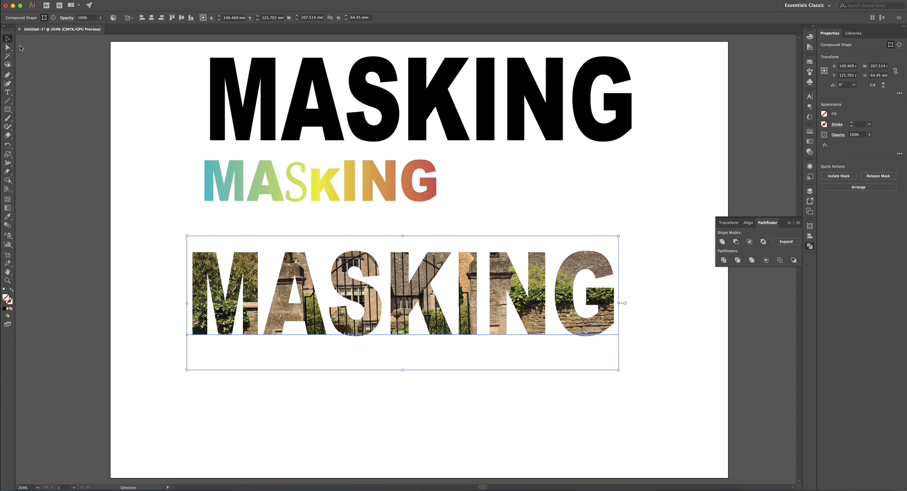
pyautogui.click(476, 399)
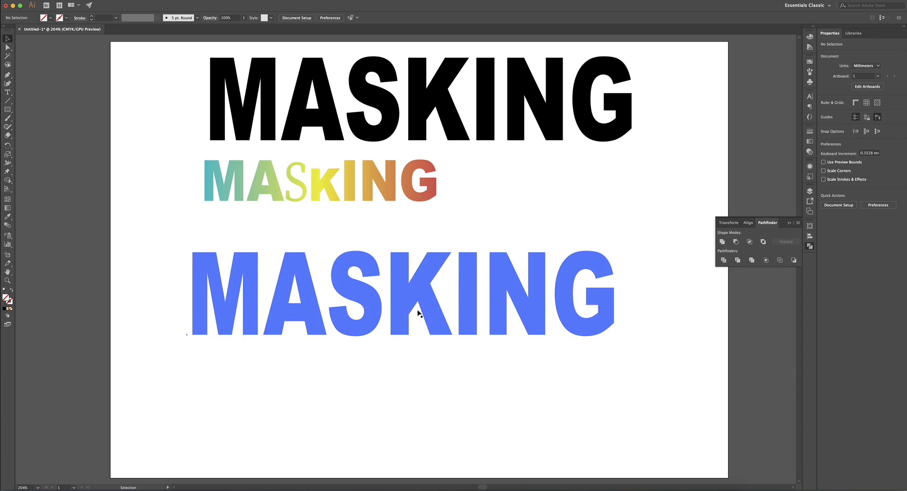
pyautogui.moveTo(396, 308); pyautogui.dragTo(443, 278)
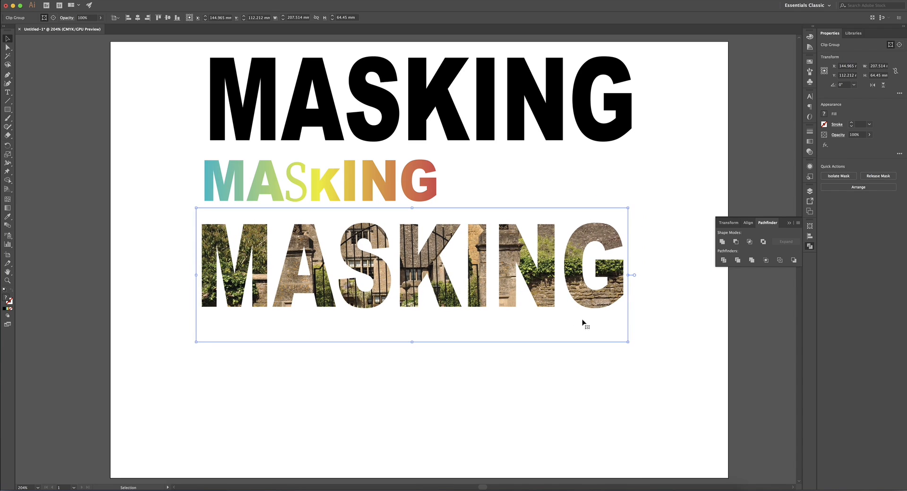
pyautogui.moveTo(628, 341); pyautogui.dragTo(495, 291)
pyautogui.moveTo(444, 255); pyautogui.dragTo(573, 248)
pyautogui.moveTo(634, 241); pyautogui.dragTo(676, 242)
pyautogui.moveTo(602, 234); pyautogui.dragTo(541, 243)
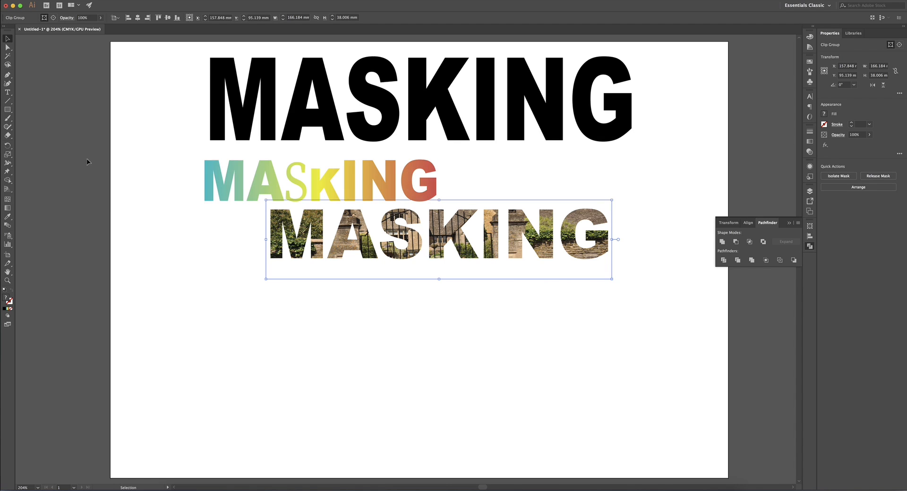
# Paint a cloud-like lobed outline about 81 by 62 mm below the photo-filled text with the Paintbrush tool
pyautogui.click(8, 119)
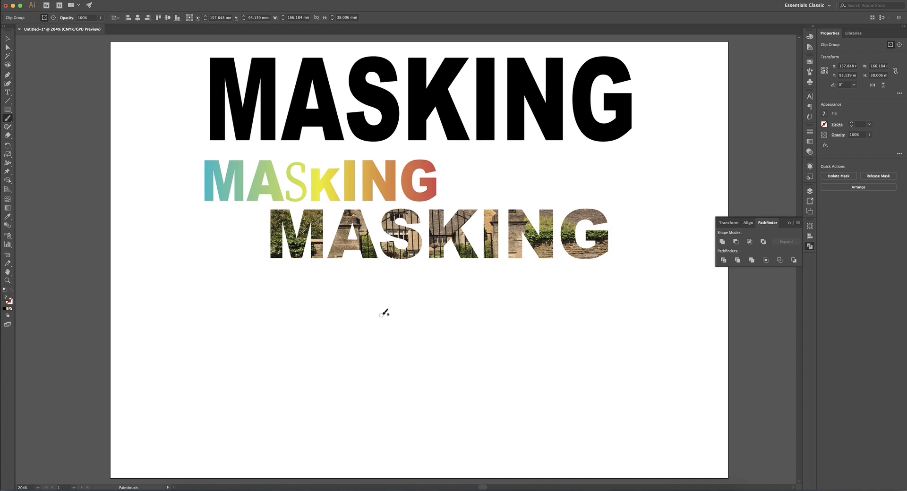
pyautogui.moveTo(374, 305)
pyautogui.mouseDown()
pyautogui.moveTo(424, 276)
pyautogui.moveTo(454, 296)
pyautogui.moveTo(450, 318)
pyautogui.moveTo(473, 318)
pyautogui.moveTo(515, 380)
pyautogui.moveTo(490, 405)
pyautogui.moveTo(437, 404)
pyautogui.moveTo(418, 369)
pyautogui.moveTo(374, 393)
pyautogui.moveTo(346, 367)
pyautogui.moveTo(364, 347)
pyautogui.moveTo(347, 337)
pyautogui.moveTo(377, 305)
pyautogui.mouseUp()
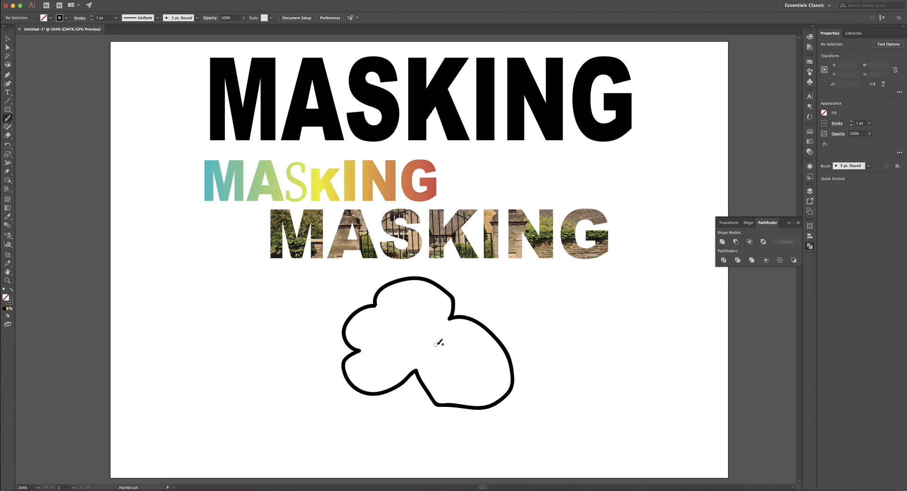
pyautogui.click(7, 39)
pyautogui.click(529, 293)
# Simplify the painted cloud path with 50% curve precision and a 0° angle threshold
pyautogui.click(472, 322)
pyautogui.click(109, 1)
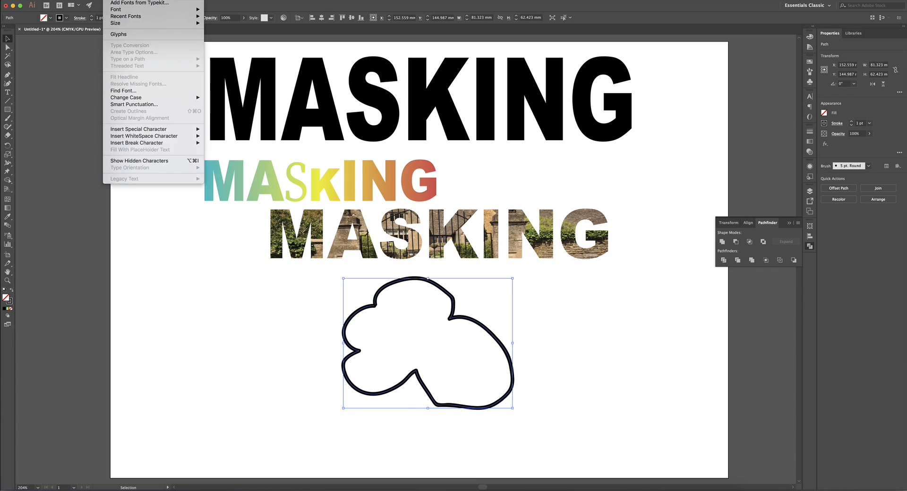
pyautogui.moveTo(91, 1)
pyautogui.moveTo(113, 147)
pyautogui.click(178, 190)
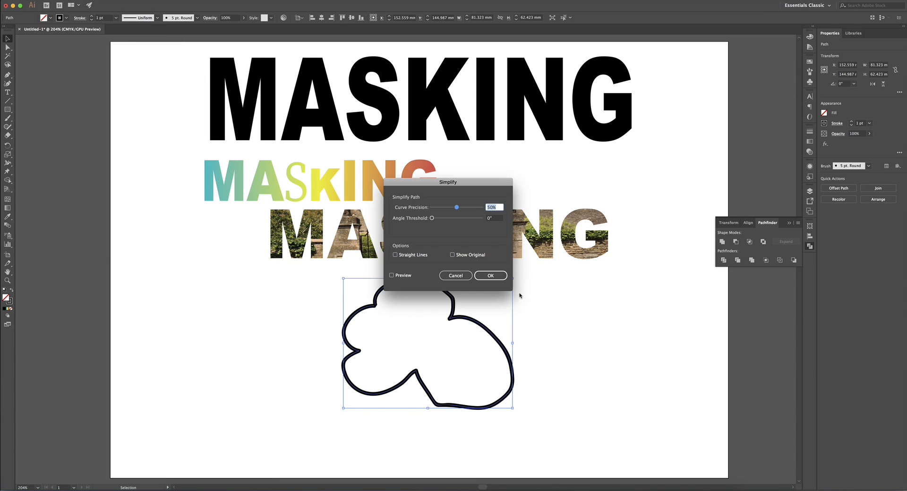
pyautogui.click(493, 276)
# Reshape the cloud outline by adjusting its anchor points, handles and upper segments into rounder lobes, about 80 by 66 mm overall
pyautogui.press('a')
pyautogui.click(450, 318)
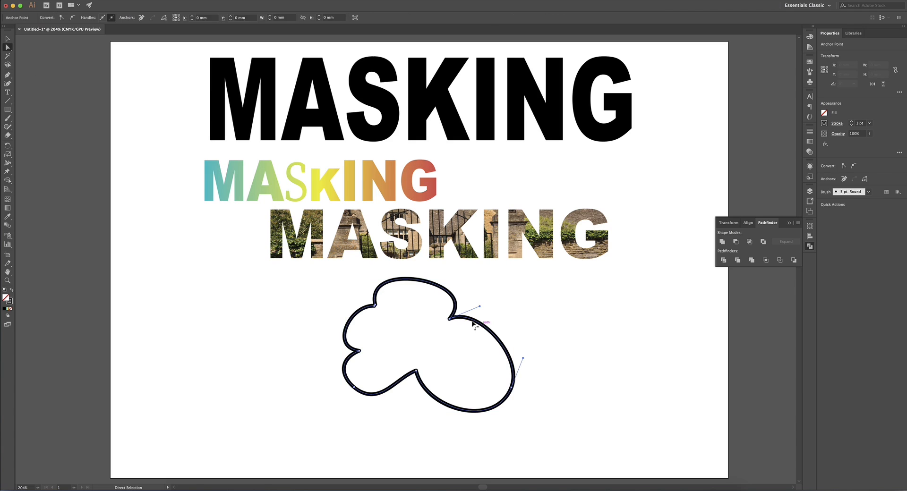
pyautogui.click(354, 388)
pyautogui.moveTo(377, 409); pyautogui.dragTo(393, 420)
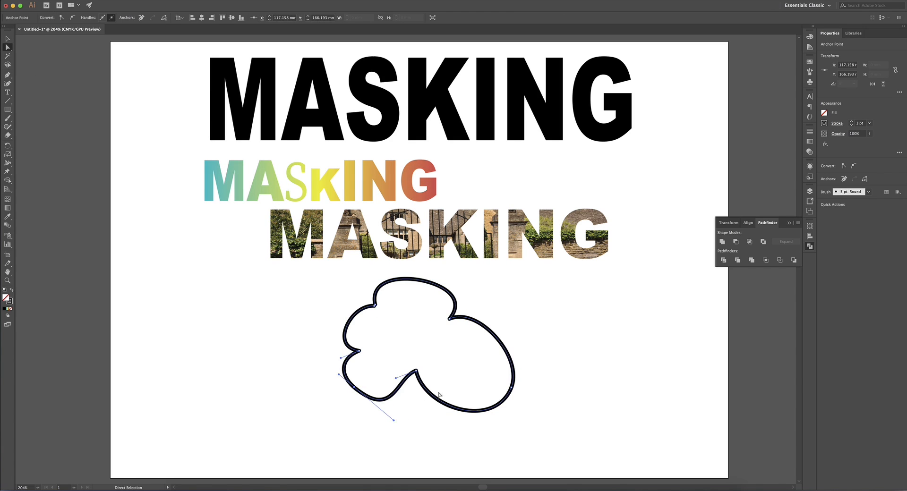
pyautogui.moveTo(396, 378); pyautogui.dragTo(414, 388)
pyautogui.moveTo(450, 320)
pyautogui.mouseDown()
pyautogui.moveTo(479, 315)
pyautogui.moveTo(460, 314)
pyautogui.mouseUp()
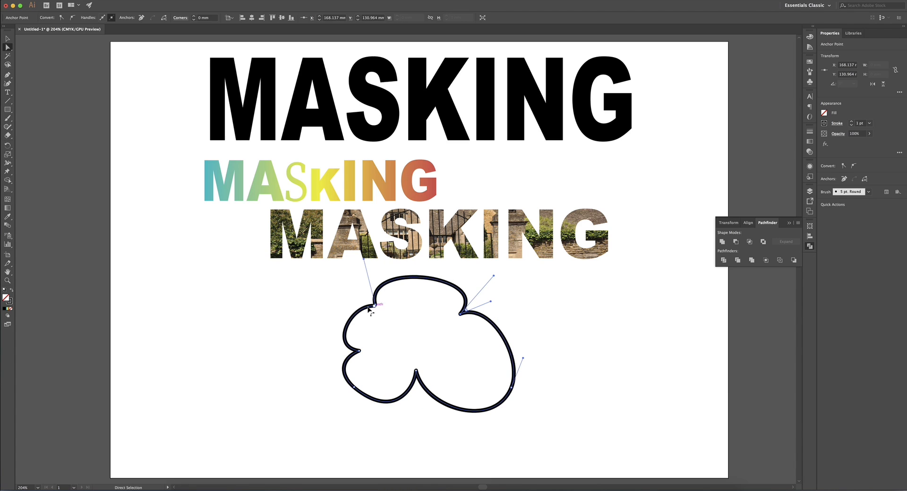
pyautogui.moveTo(355, 312); pyautogui.dragTo(348, 308)
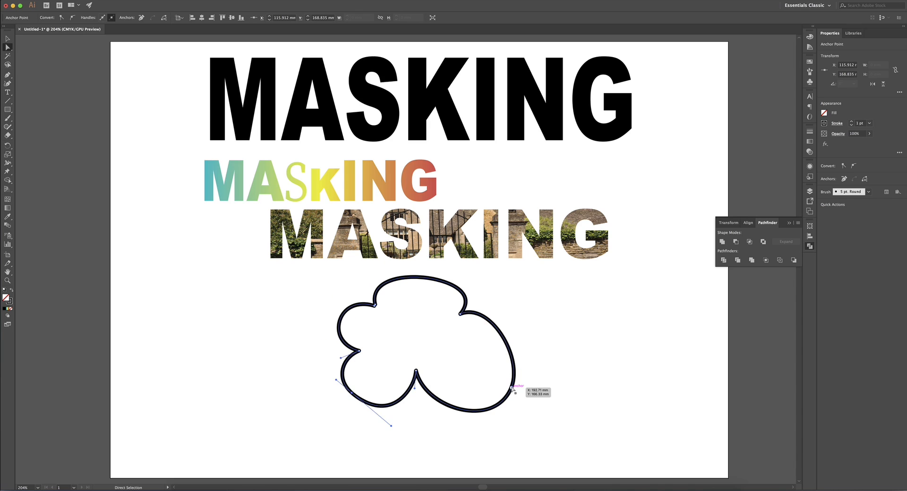
pyautogui.moveTo(512, 388); pyautogui.dragTo(502, 375)
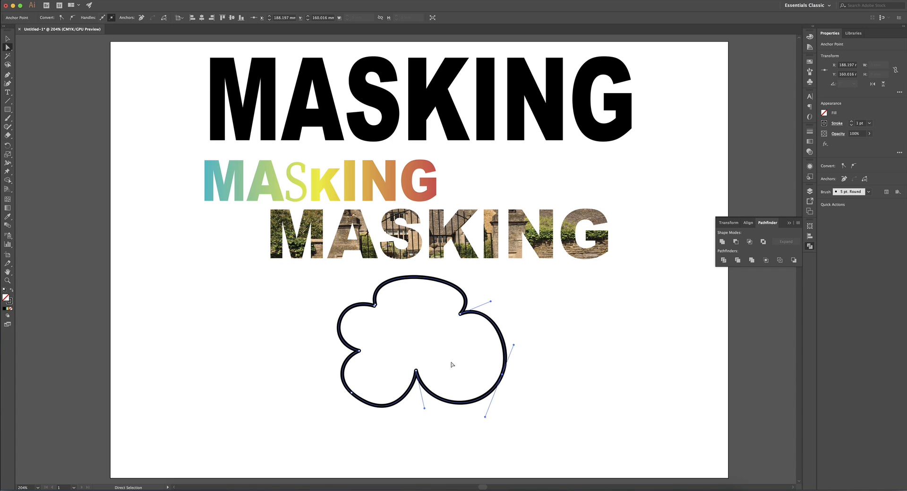
pyautogui.moveTo(426, 280); pyautogui.dragTo(426, 272)
pyautogui.click(274, 360)
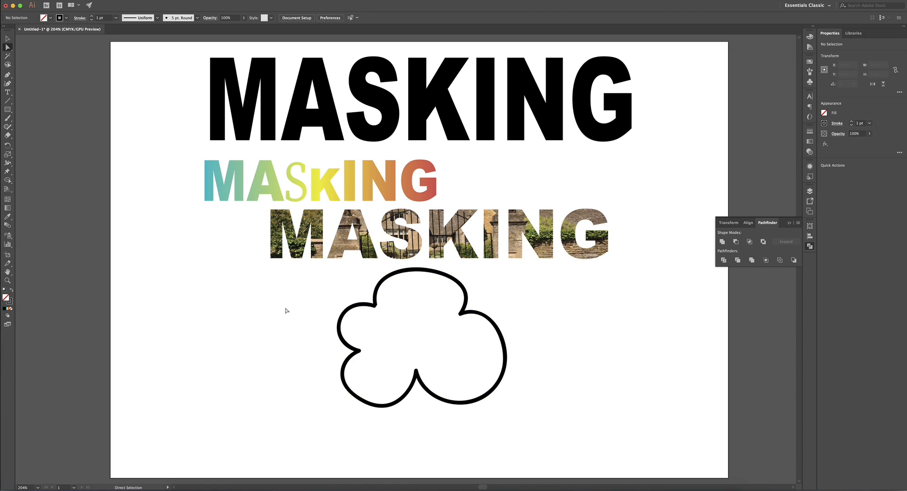
# Move the cloud outline to about X 132 mm and Y 153 mm and draw a rectangle about 119 by 84 mm around it
pyautogui.click(7, 39)
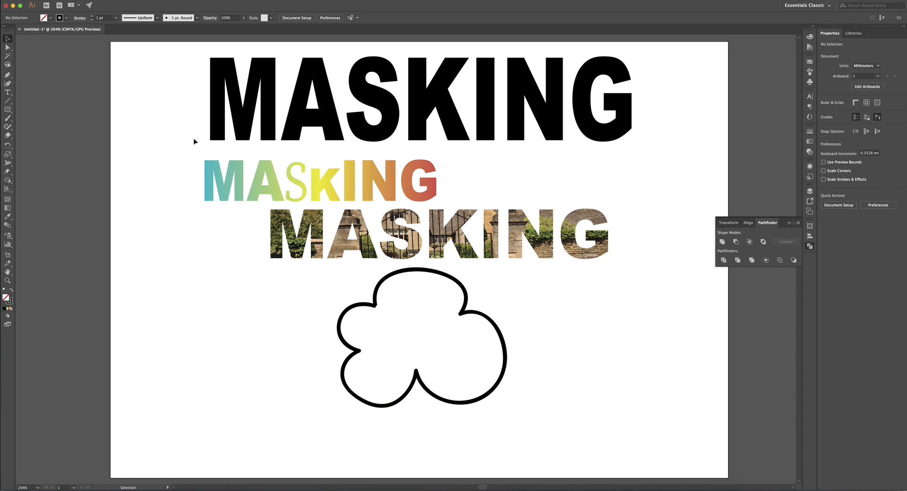
pyautogui.moveTo(383, 282); pyautogui.dragTo(349, 301)
pyautogui.press('m')
pyautogui.moveTo(259, 275)
pyautogui.mouseDown()
pyautogui.moveTo(530, 402)
pyautogui.moveTo(508, 450)
pyautogui.mouseUp()
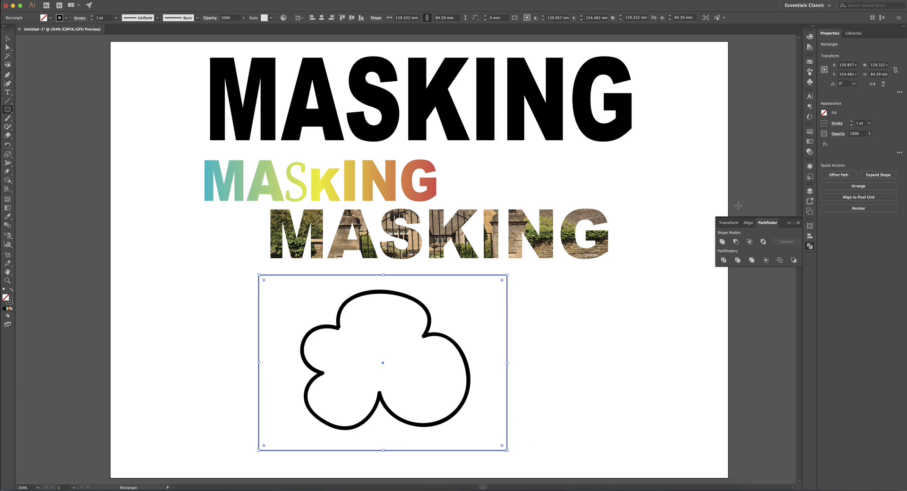
# Fill the rectangle with the blue-yellow-red linear gradient and remove its stroke
pyautogui.click(809, 152)
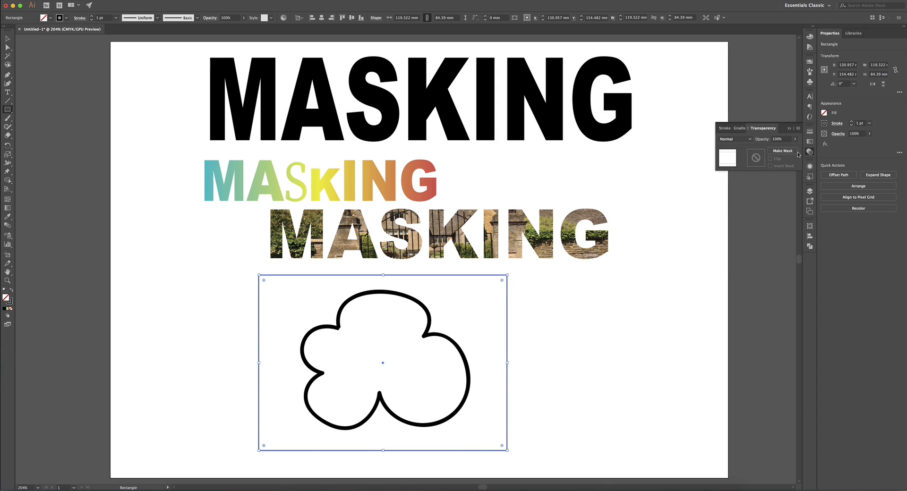
pyautogui.click(739, 128)
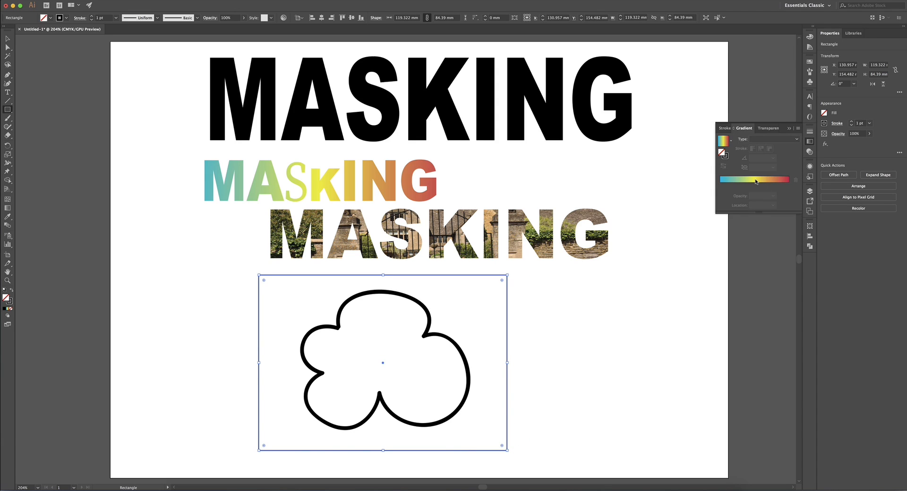
pyautogui.click(755, 180)
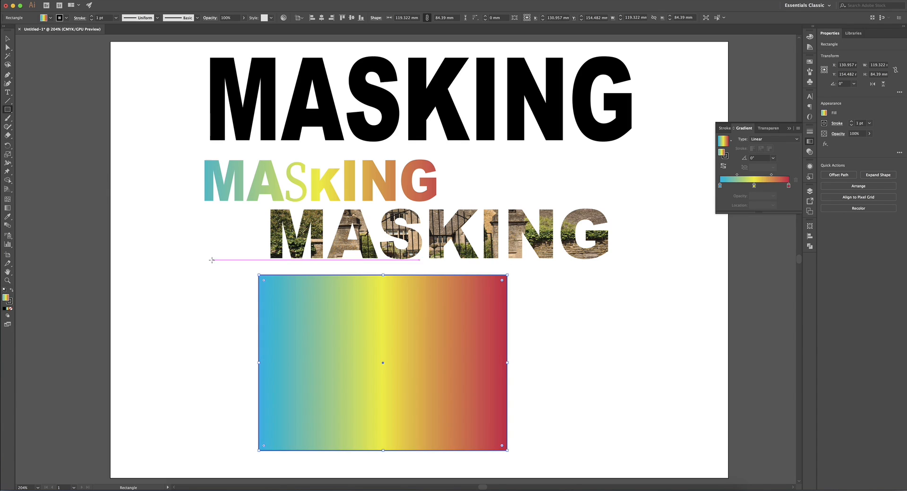
pyautogui.click(12, 303)
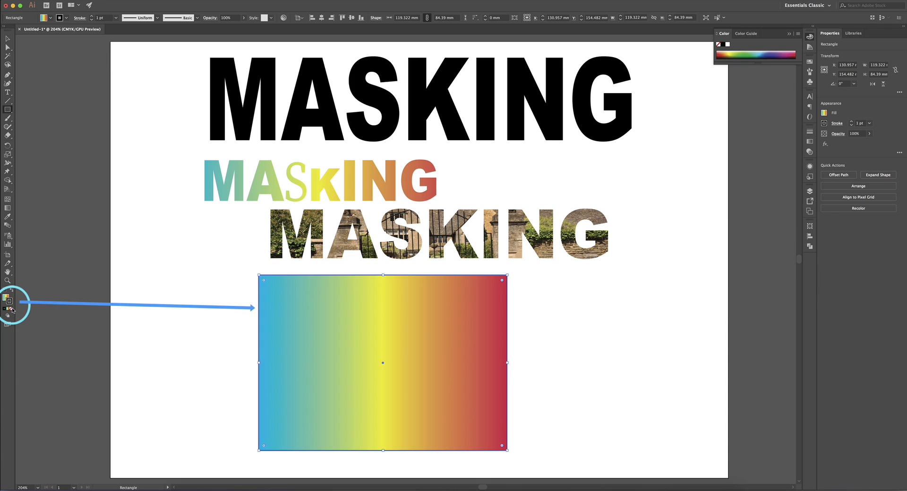
pyautogui.click(12, 309)
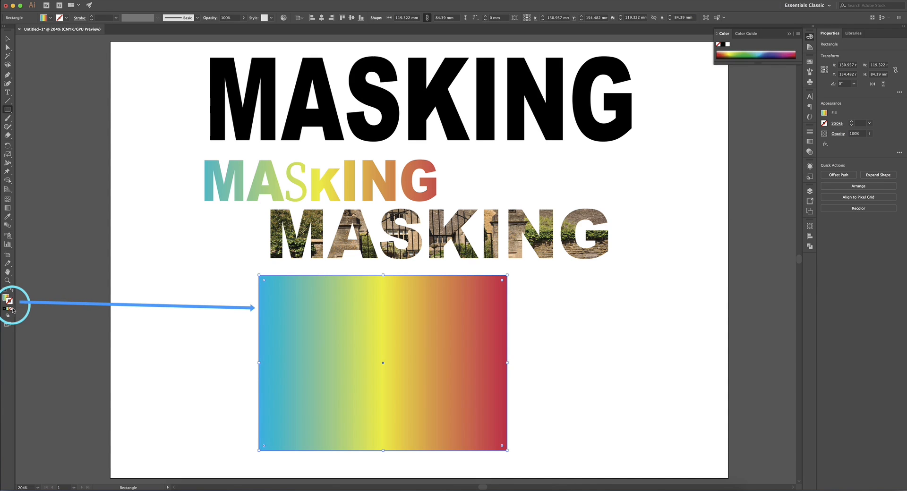
# Send the gradient rectangle behind the cloud outline
pyautogui.click(7, 39)
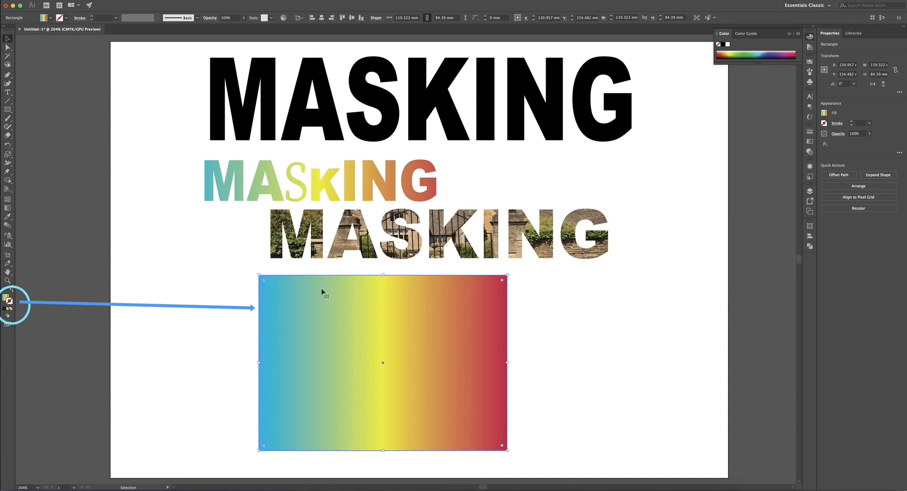
pyautogui.click(93, 1)
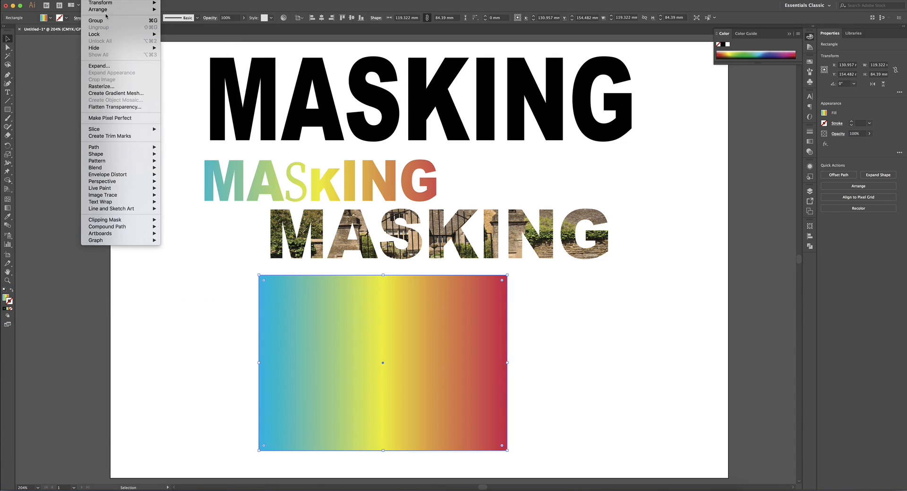
pyautogui.moveTo(121, 10)
pyautogui.click(202, 23)
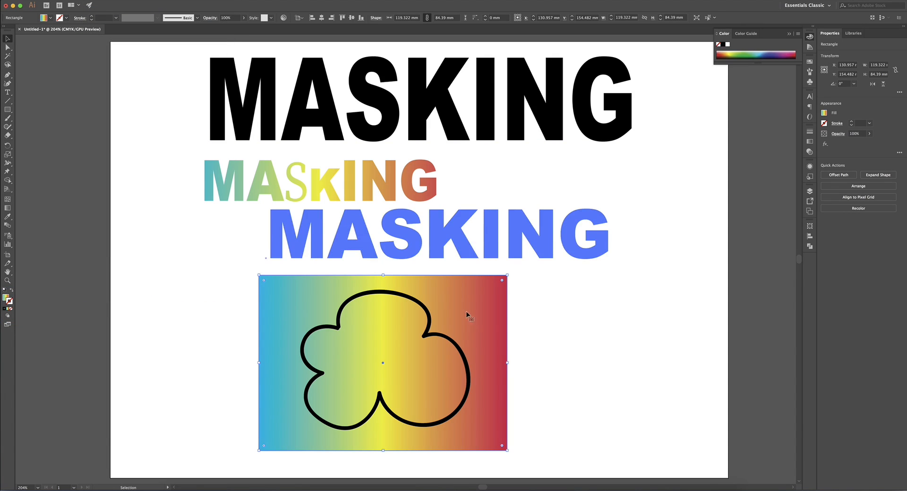
# Try masking the linear gradient rectangle with the cloud outline, and undo the clipping mask
pyautogui.click(427, 311)
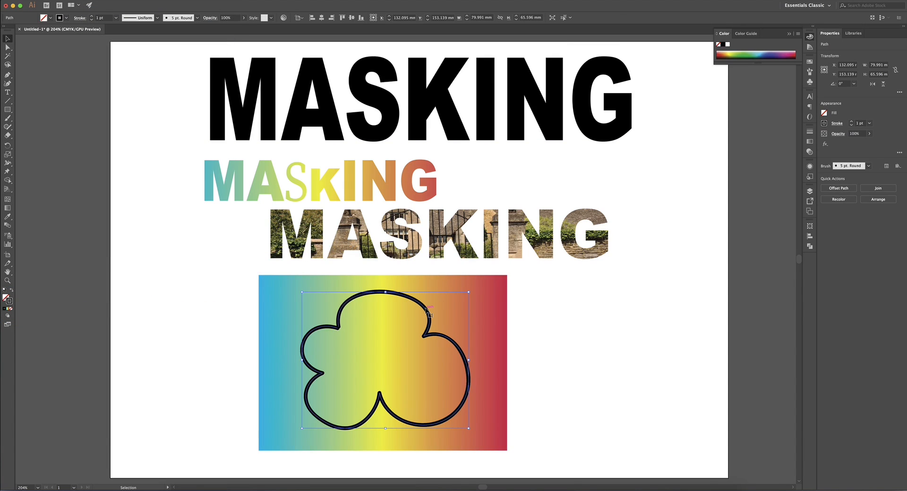
pyautogui.moveTo(550, 320); pyautogui.dragTo(403, 358)
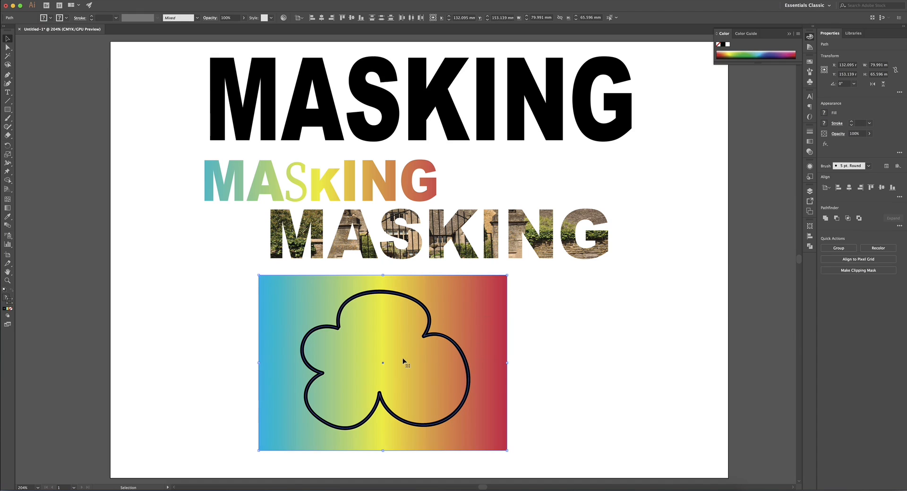
pyautogui.rightClick(454, 324)
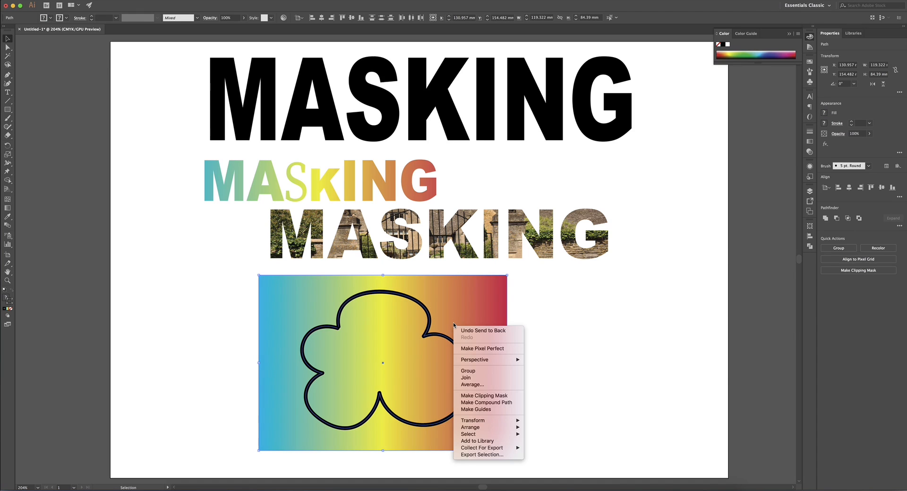
pyautogui.click(480, 397)
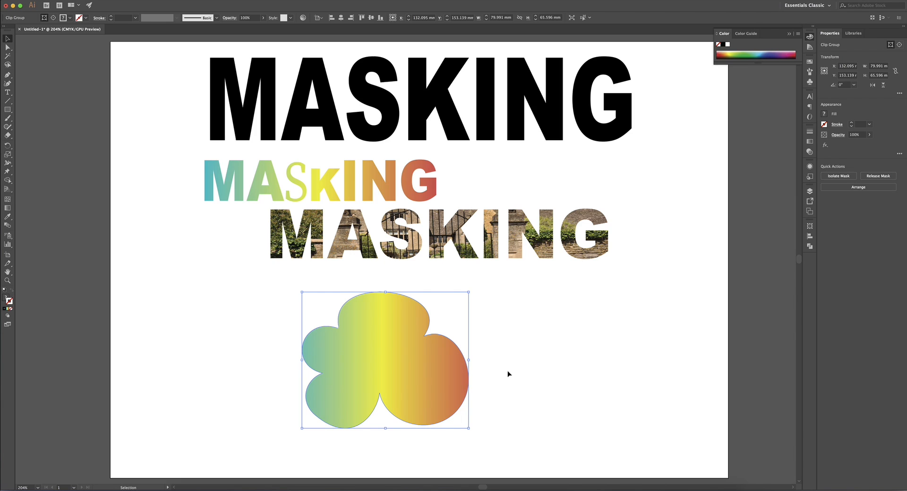
pyautogui.press('super+z')
pyautogui.click(561, 353)
# Change the rectangle's fill gradient to radial and leave the rectangle without a stroke
pyautogui.click(471, 305)
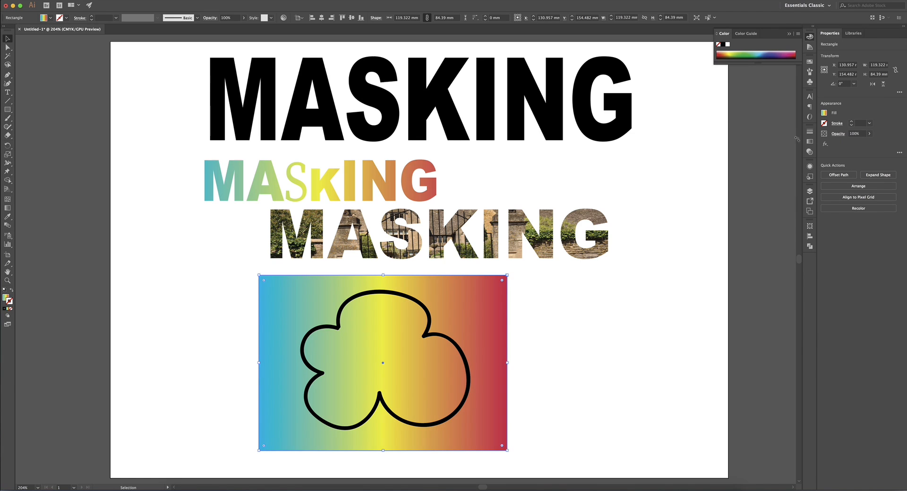
pyautogui.click(809, 152)
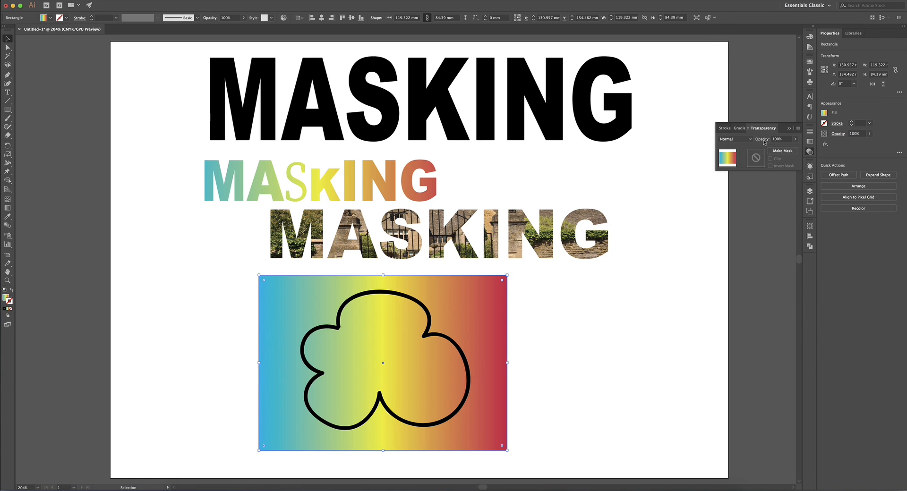
pyautogui.click(738, 129)
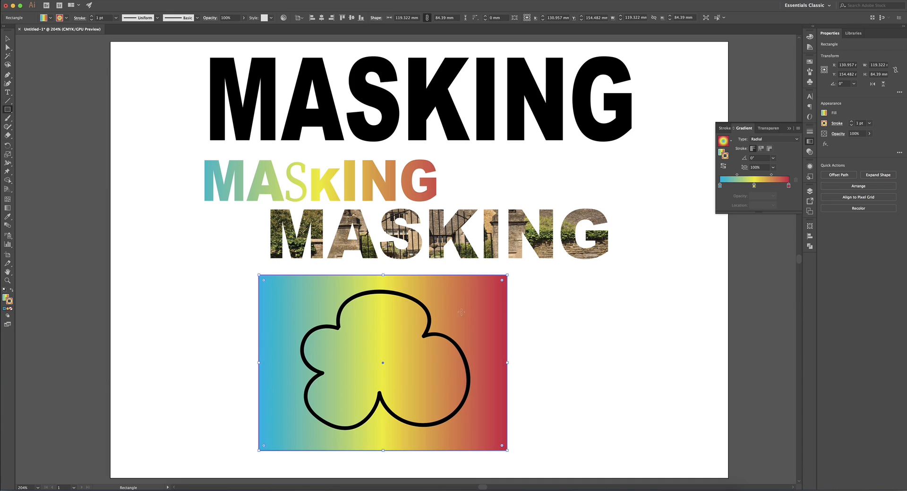
pyautogui.click(11, 309)
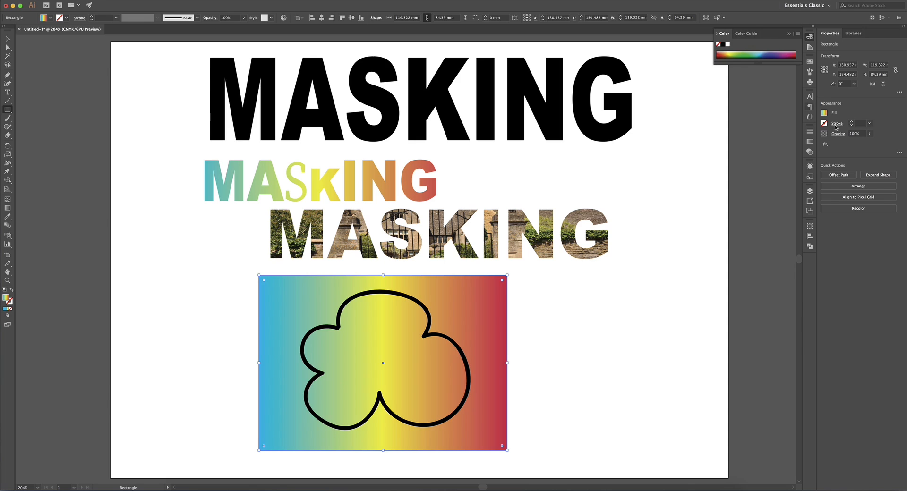
pyautogui.click(810, 151)
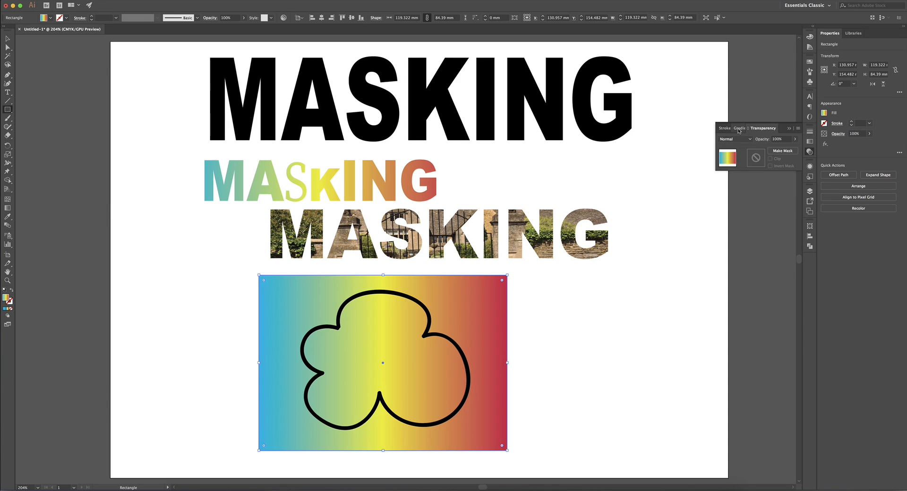
pyautogui.click(739, 128)
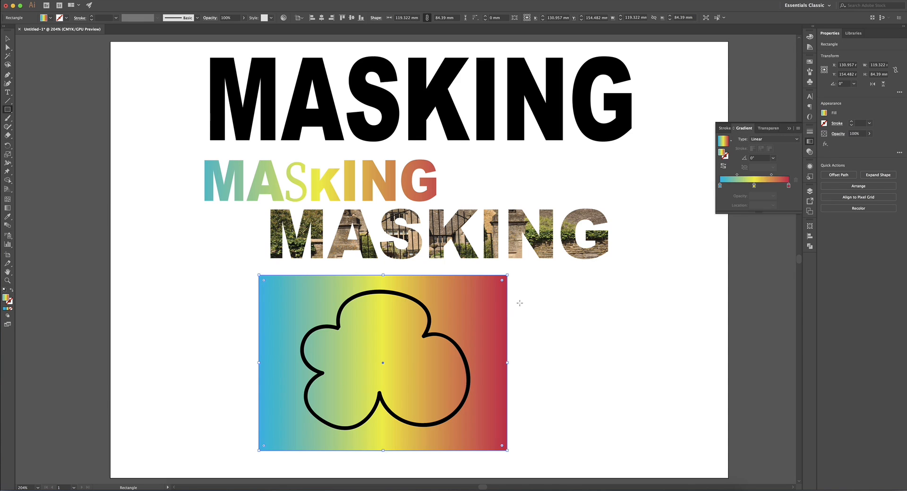
pyautogui.click(772, 140)
pyautogui.click(761, 155)
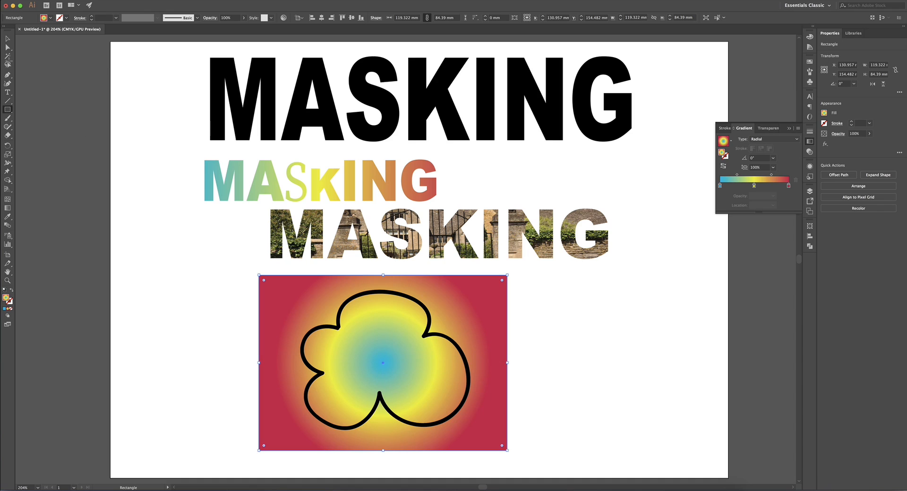
# Move the radial gradient's yellow stop to about 32% and its red stop to about 74%
pyautogui.click(7, 38)
pyautogui.moveTo(788, 186); pyautogui.dragTo(740, 188)
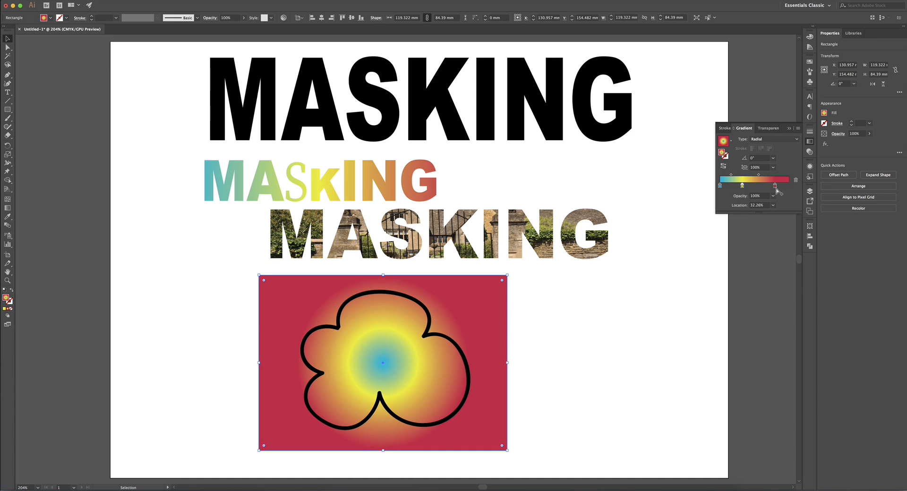
pyautogui.moveTo(771, 187); pyautogui.dragTo(771, 187)
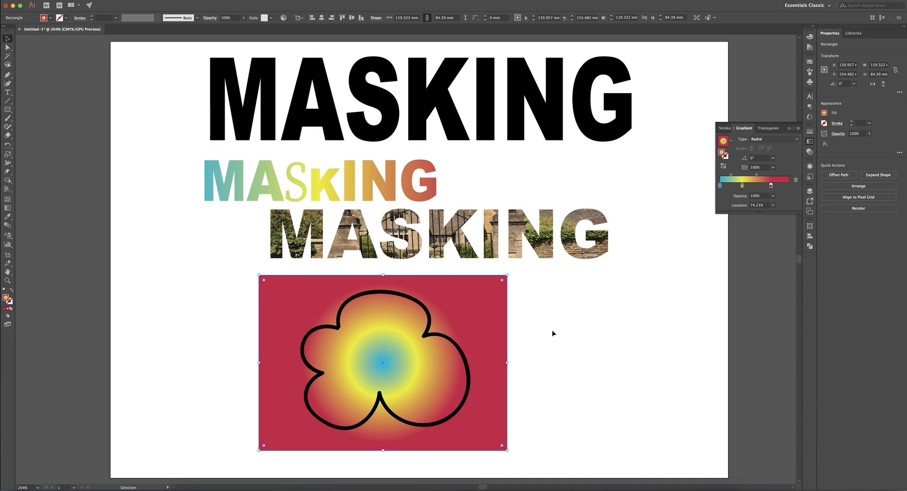
# Mask the radial gradient rectangle with the cloud outline and move the clipped shape to about Y 152 mm
pyautogui.moveTo(572, 317); pyautogui.dragTo(391, 370)
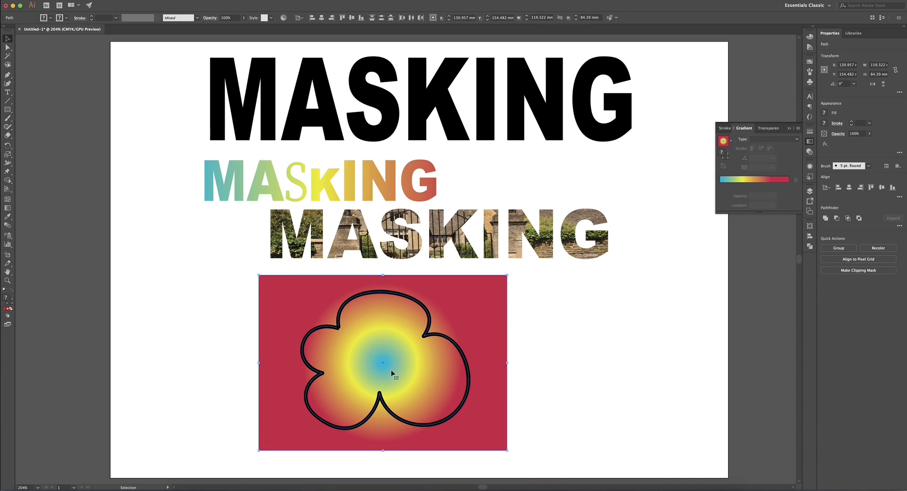
pyautogui.rightClick(458, 348)
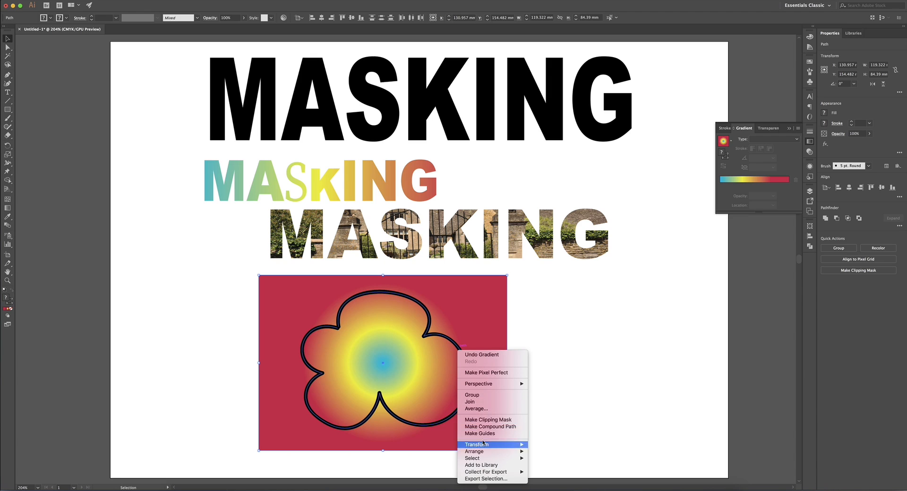
pyautogui.click(493, 420)
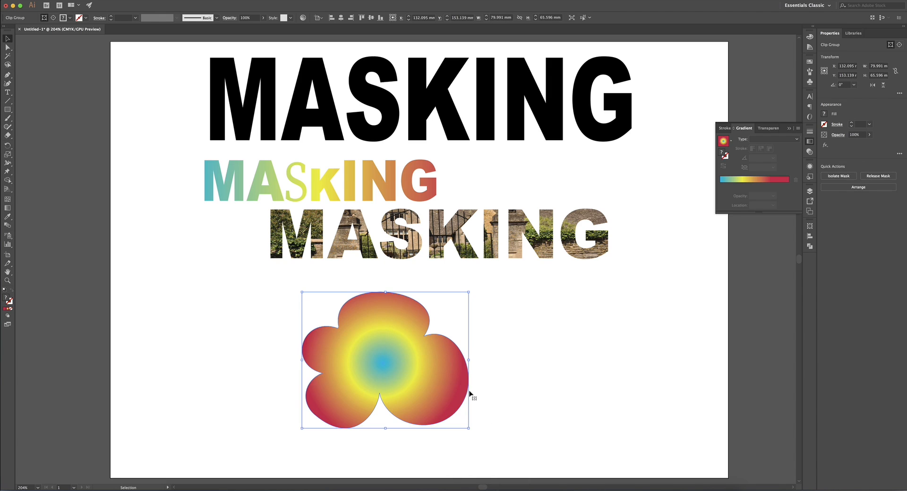
pyautogui.click(548, 373)
pyautogui.moveTo(454, 362); pyautogui.dragTo(455, 359)
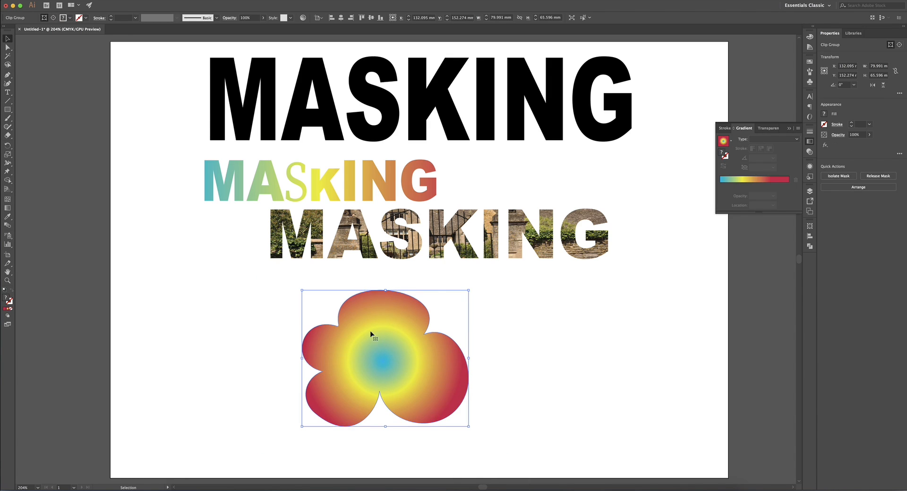
# Select the clipped cloud's outline path directly and give it a 4 pt blue stroke
pyautogui.click(8, 47)
pyautogui.click(304, 305)
pyautogui.click(346, 300)
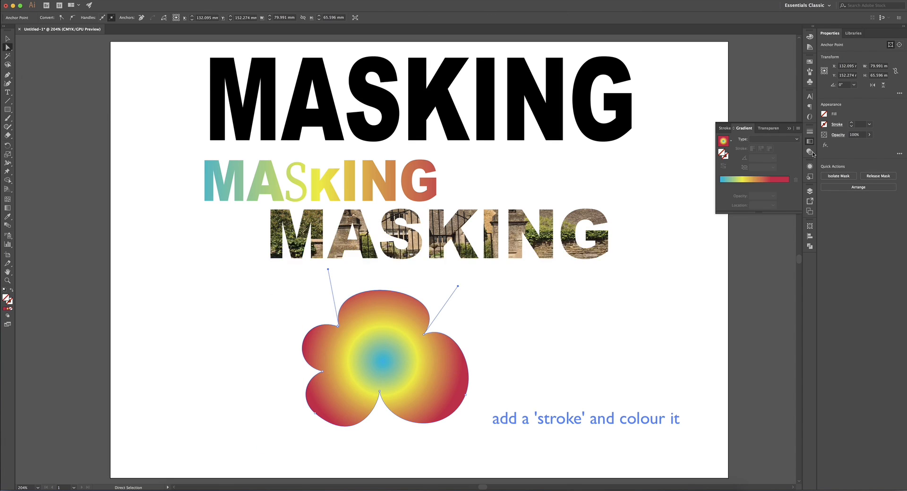
pyautogui.click(806, 132)
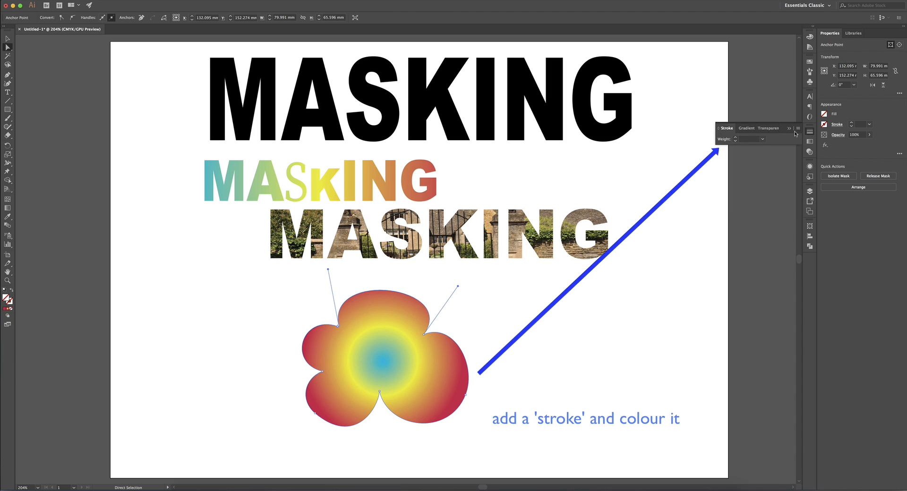
pyautogui.click(763, 139)
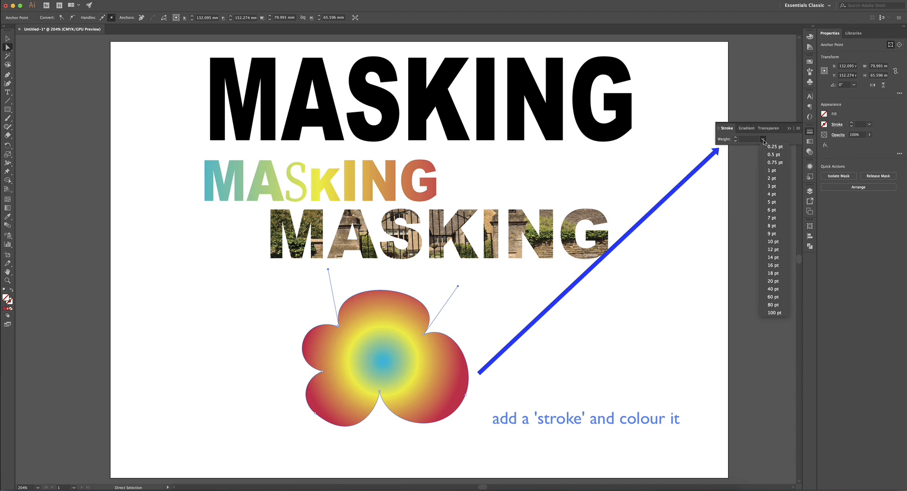
pyautogui.click(774, 195)
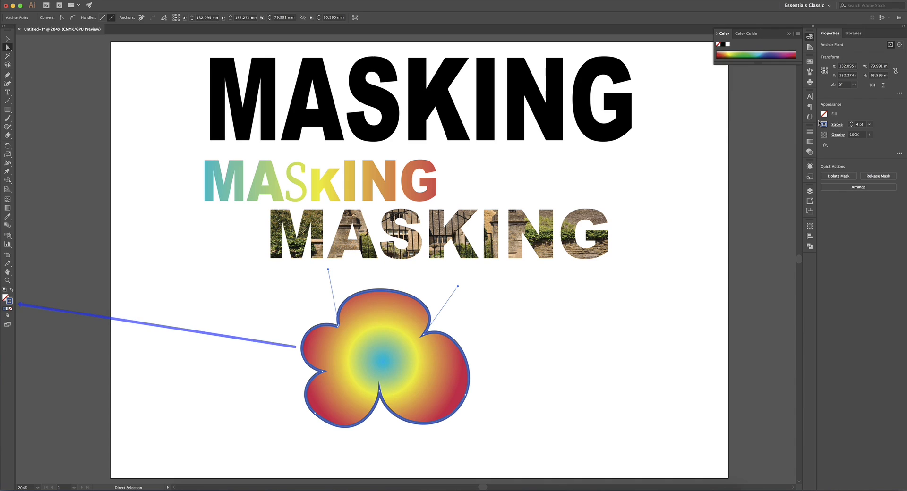
# Try an 8 pt weight on the cloud's blue stroke and set it back to 4 pt
pyautogui.click(810, 130)
pyautogui.click(764, 139)
pyautogui.click(780, 225)
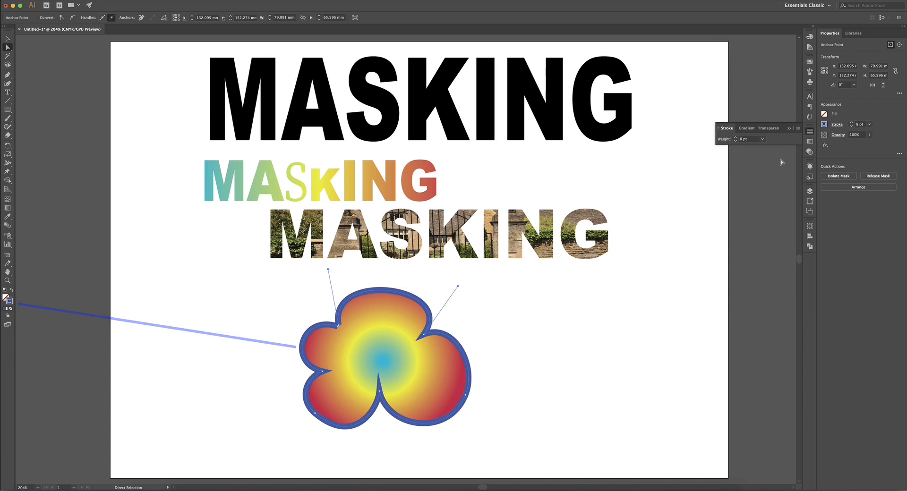
pyautogui.click(763, 139)
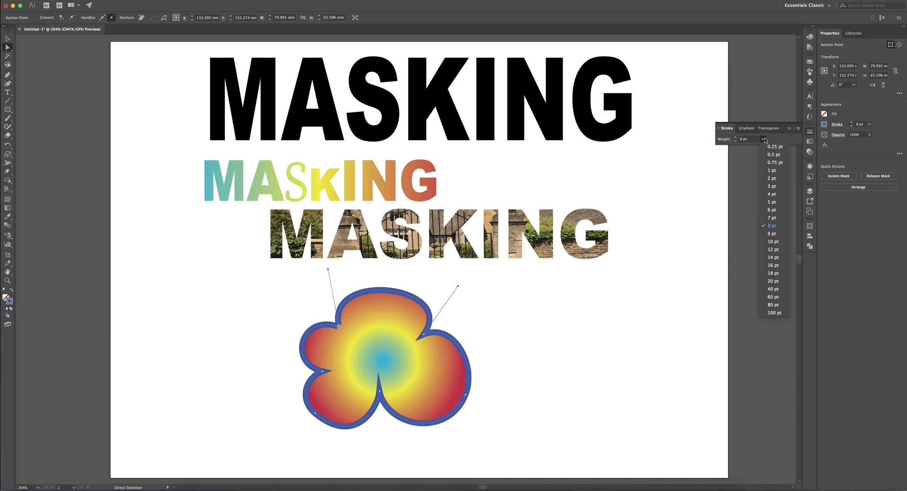
pyautogui.click(772, 194)
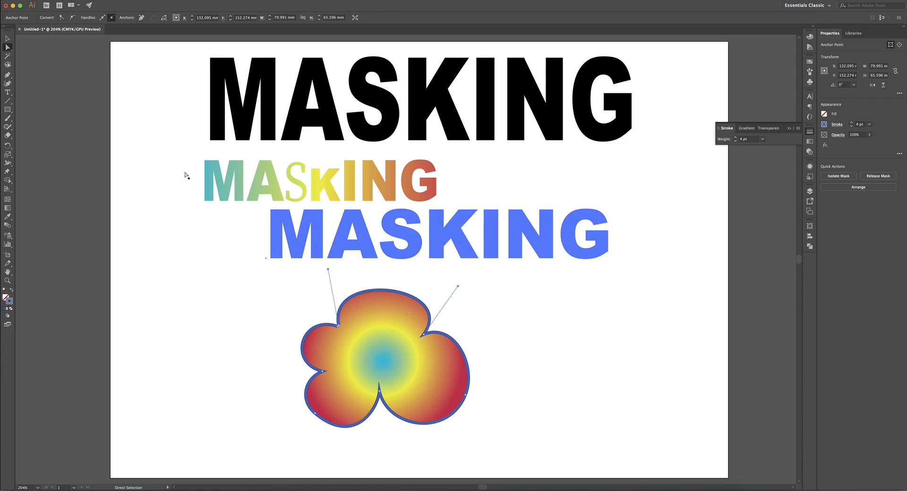
# Add a smaller copy of the clipped cloud inside the original, about 57 by 47 mm and rotated about 7.65°
pyautogui.click(7, 38)
pyautogui.click(520, 327)
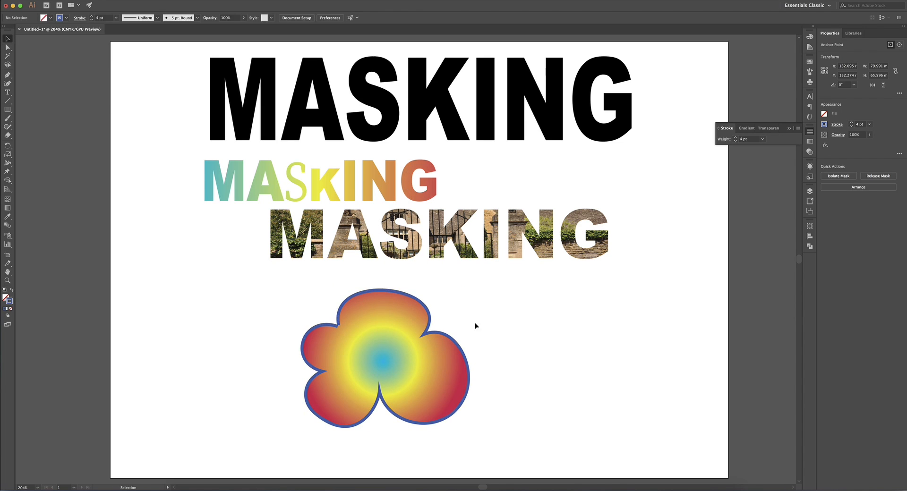
pyautogui.click(402, 331)
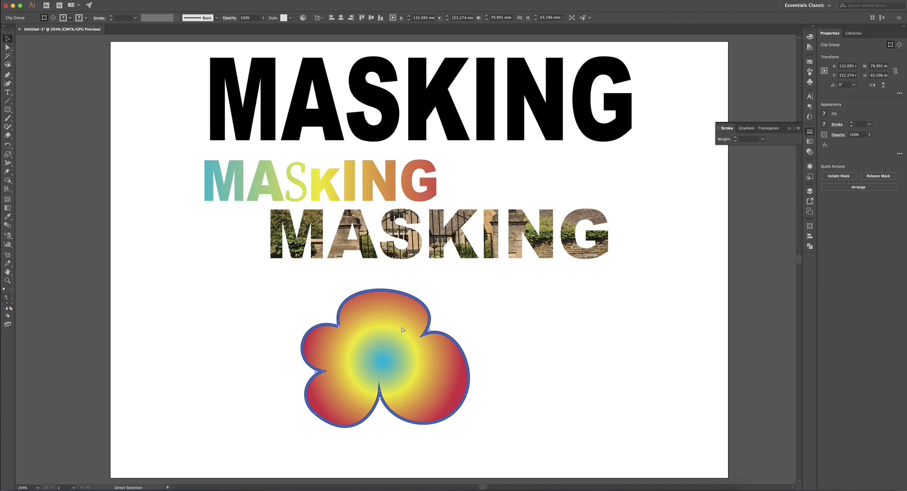
pyautogui.press('a')
pyautogui.press('v')
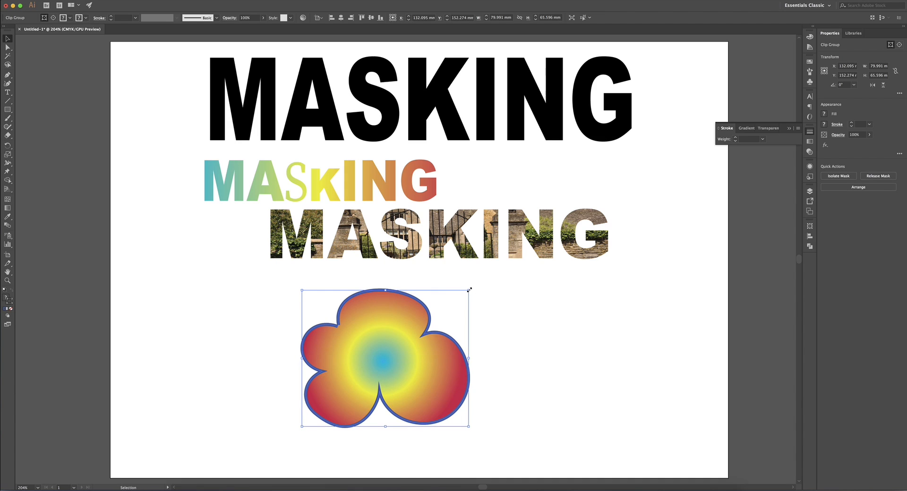
pyautogui.moveTo(469, 290); pyautogui.dragTo(441, 298)
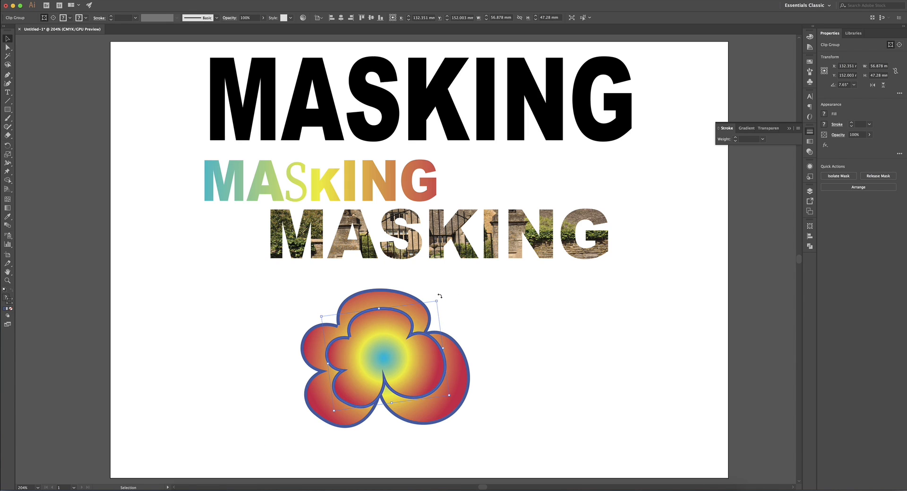
# Set up a Multiply drop shadow for the larger clipped cloud, colour it crimson (A50442) and turn on its preview
pyautogui.click(463, 362)
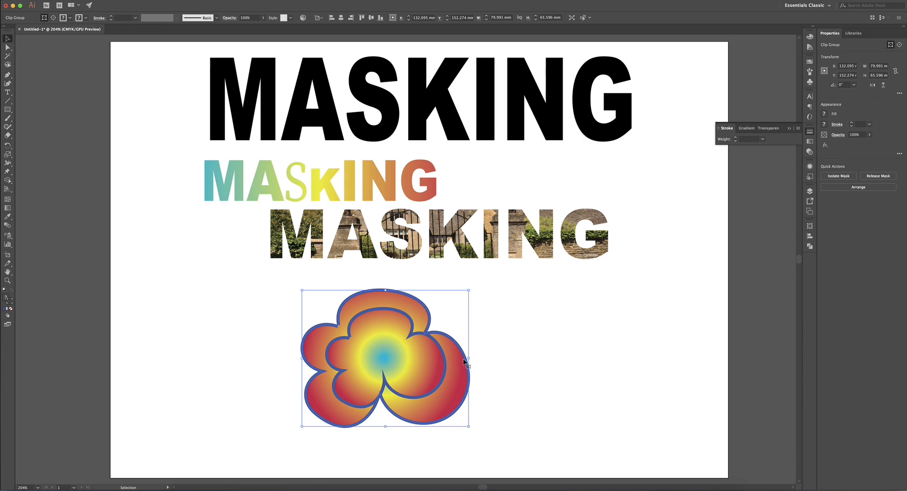
pyautogui.click(153, 1)
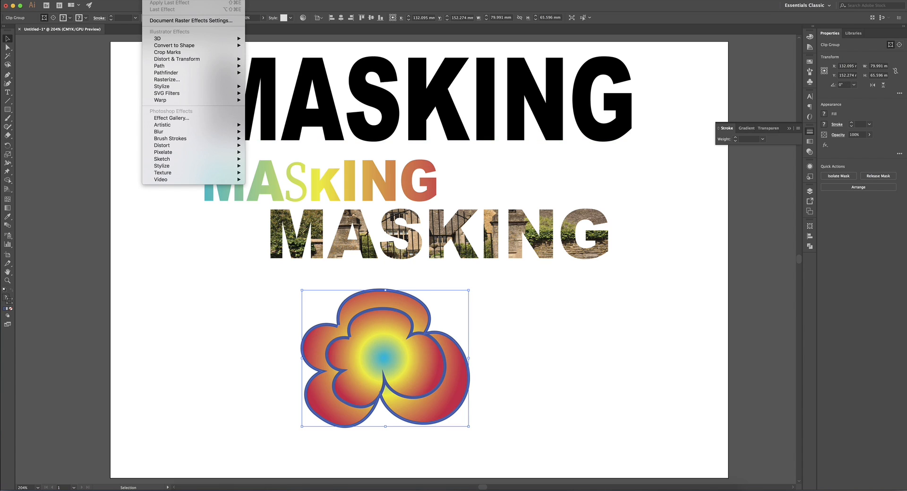
pyautogui.moveTo(166, 86)
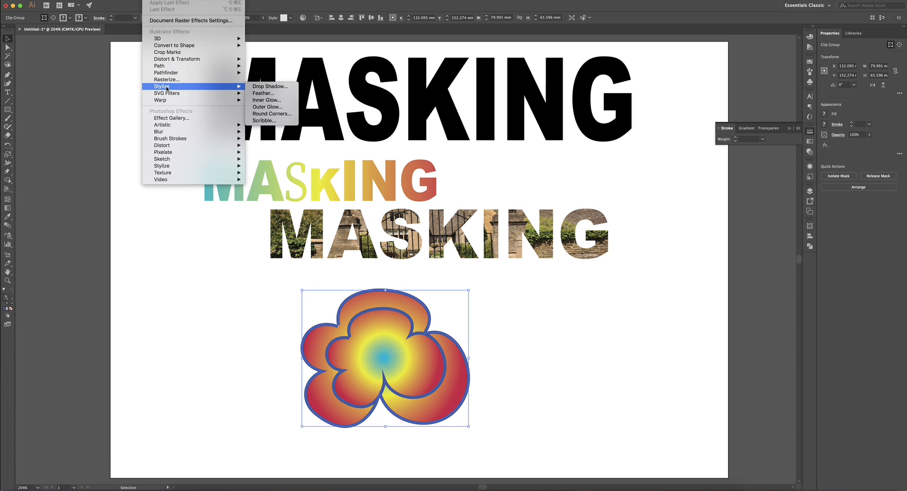
pyautogui.click(282, 86)
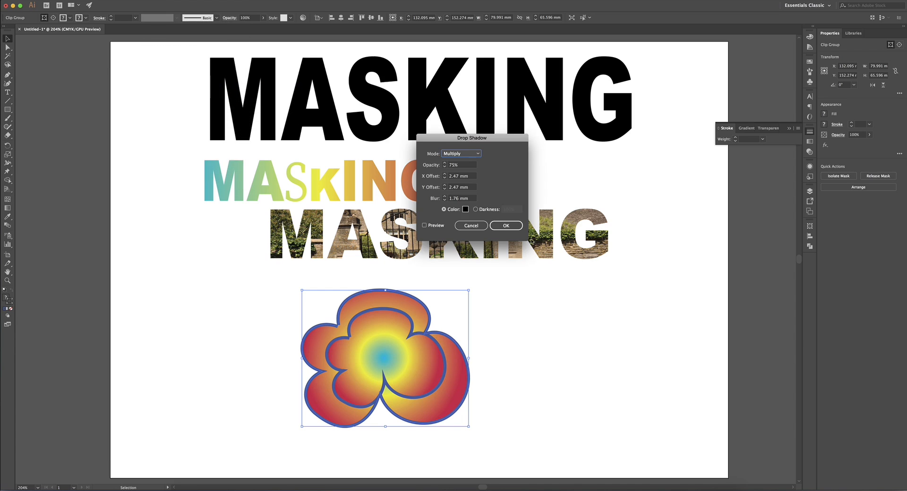
pyautogui.click(468, 210)
pyautogui.moveTo(645, 246); pyautogui.dragTo(654, 258)
pyautogui.click(754, 228)
pyautogui.click(424, 226)
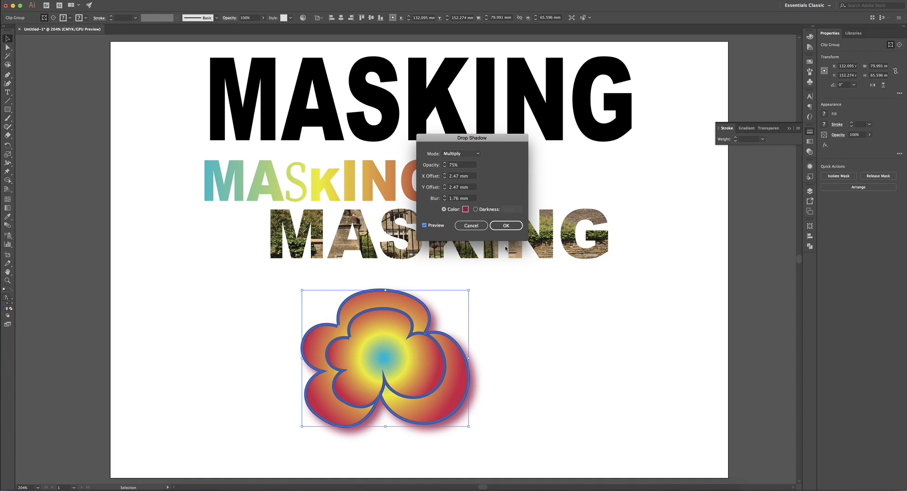
# Change the larger cloud's drop shadow colour to green (11A305) and apply the effect
pyautogui.click(466, 209)
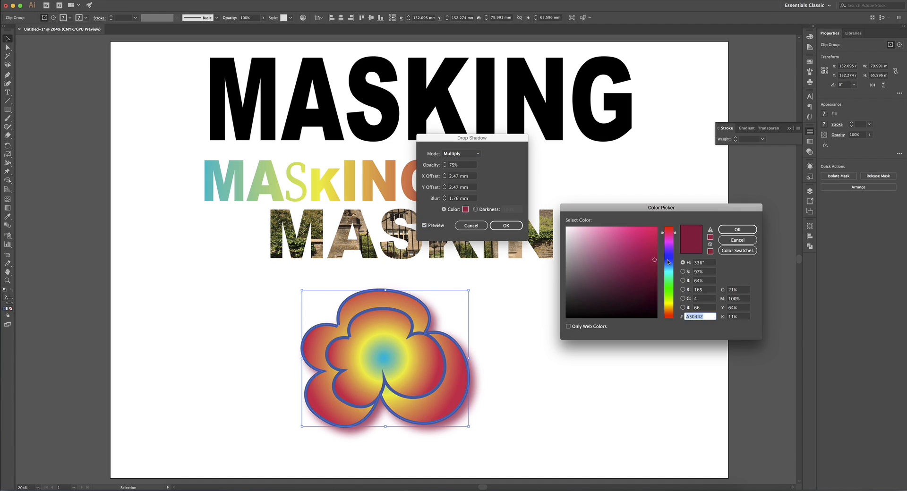
pyautogui.click(669, 290)
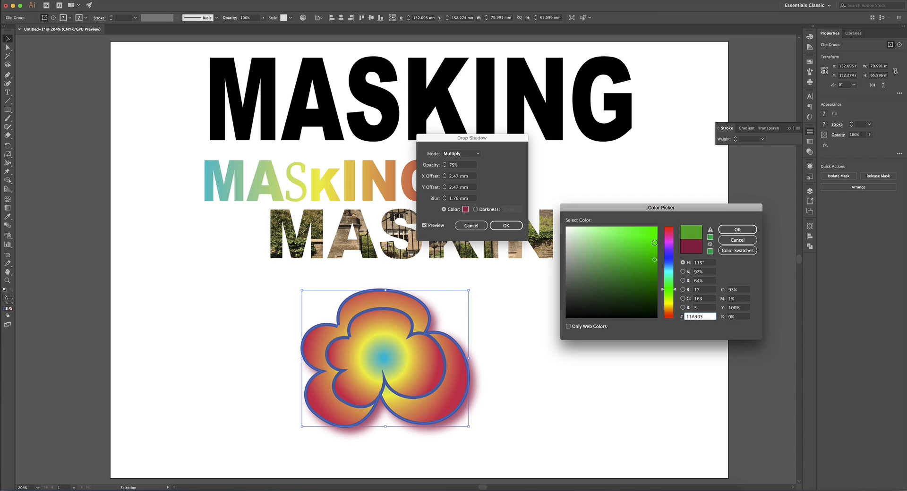
pyautogui.click(737, 229)
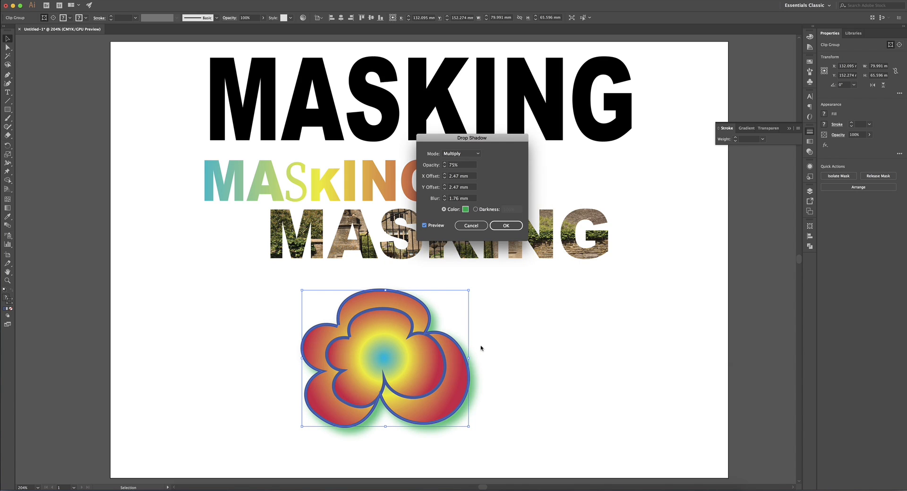
pyautogui.click(506, 226)
pyautogui.moveTo(485, 487)
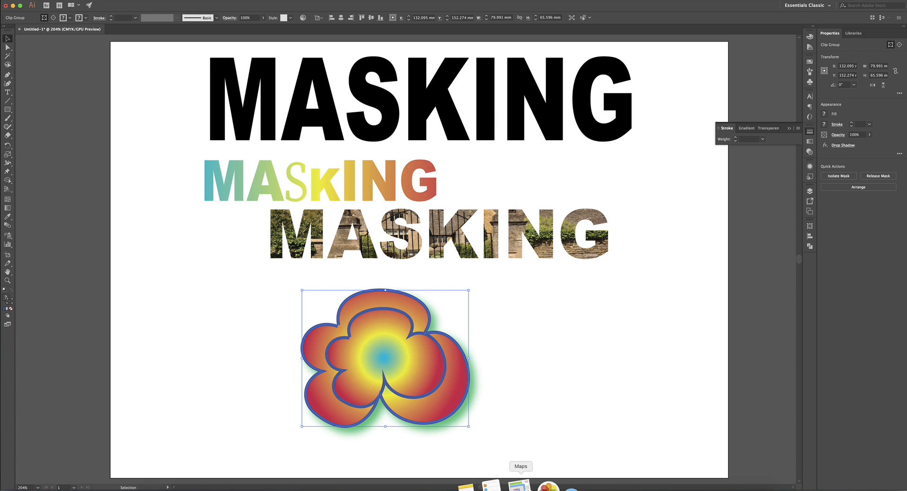
# Try moving the smaller cloud out beside the larger one, and undo the move
pyautogui.click(581, 367)
pyautogui.moveTo(424, 364); pyautogui.dragTo(579, 354)
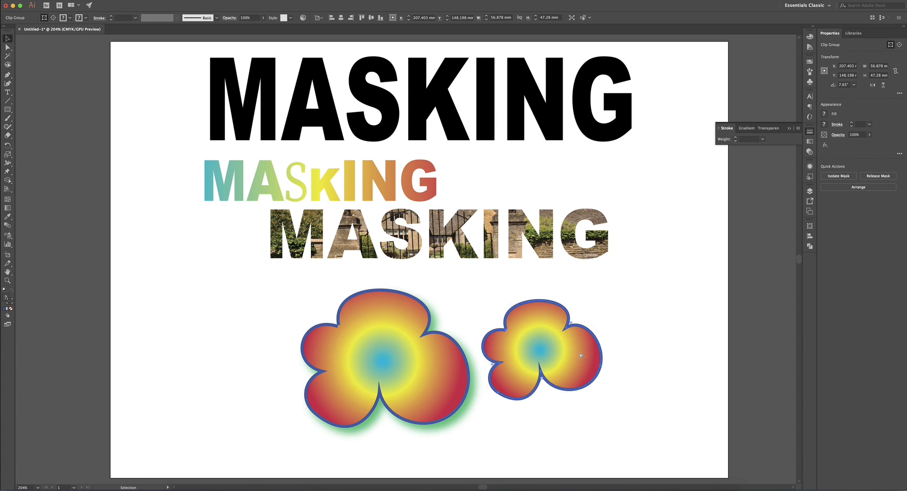
pyautogui.hotkey('ctrl', 'z')
# Select both the larger clipped cloud and its smaller inner copy and group them
pyautogui.moveTo(512, 320); pyautogui.dragTo(401, 368)
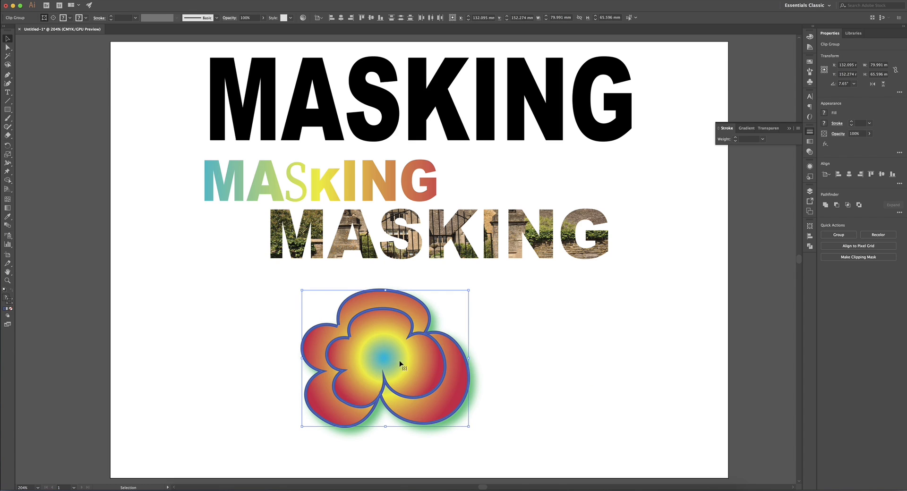
pyautogui.rightClick(412, 360)
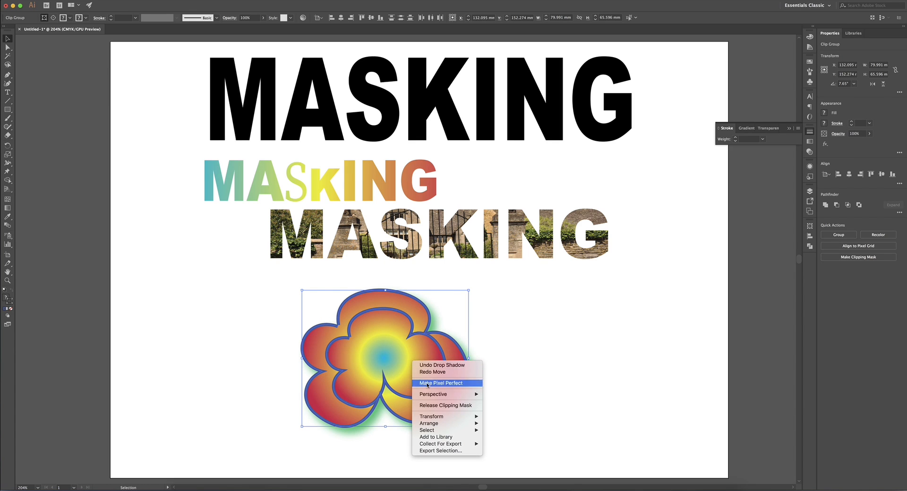
pyautogui.click(524, 327)
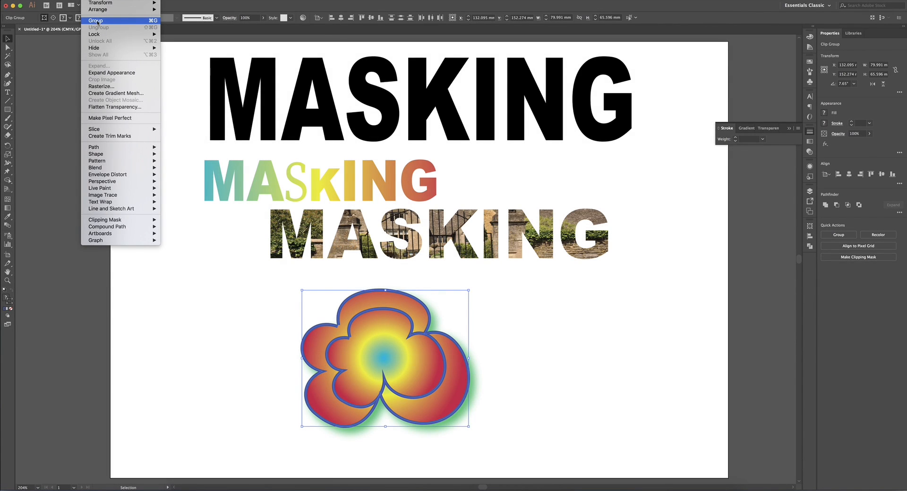
pyautogui.click(97, 22)
# Move the grouped clouds around below the photo-filled text, ending at about X 135 mm, Y 151 mm
pyautogui.moveTo(421, 355); pyautogui.dragTo(397, 341)
pyautogui.moveTo(409, 344); pyautogui.dragTo(427, 351)
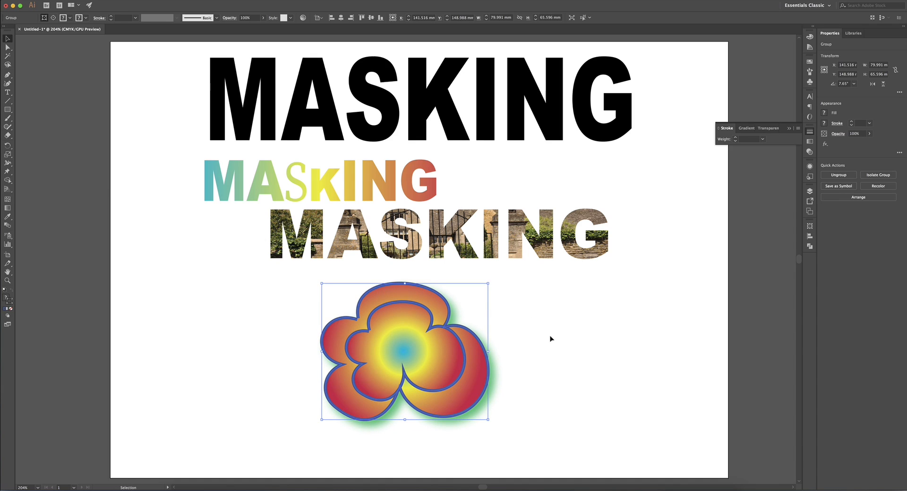
pyautogui.moveTo(449, 350); pyautogui.dragTo(435, 356)
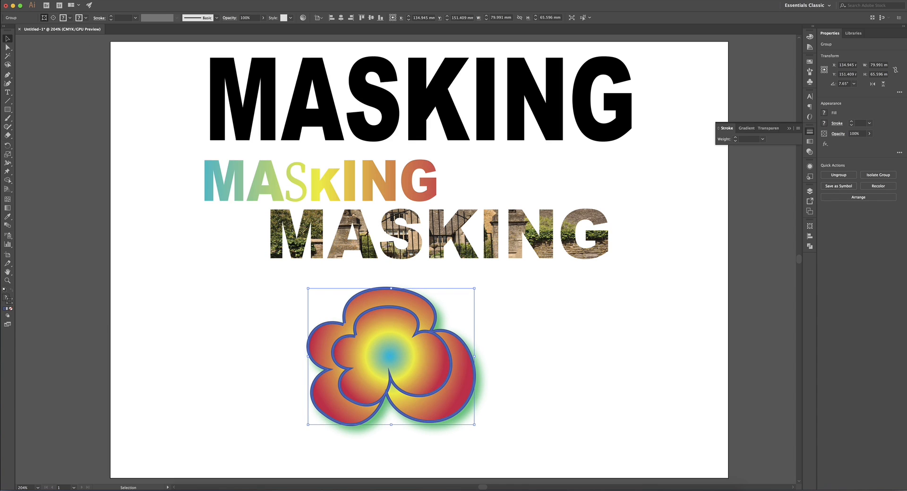